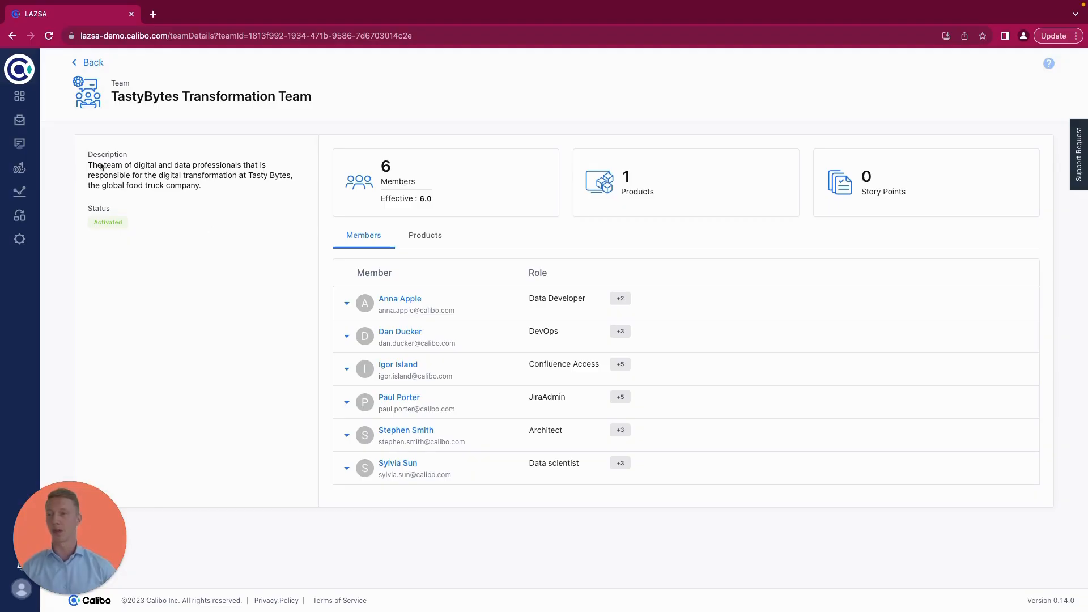
# Open the Sales Monitoring App for Franchise Owners product in the Tasty Bytes Transformation 2024 digital portfolio.
pyautogui.click(66, 118)
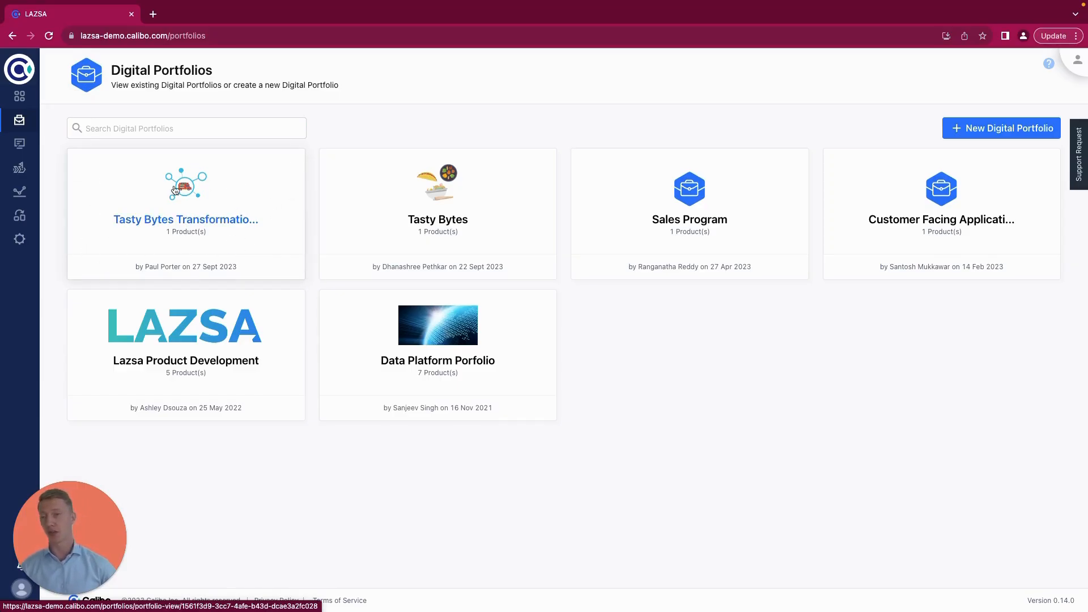
pyautogui.click(190, 221)
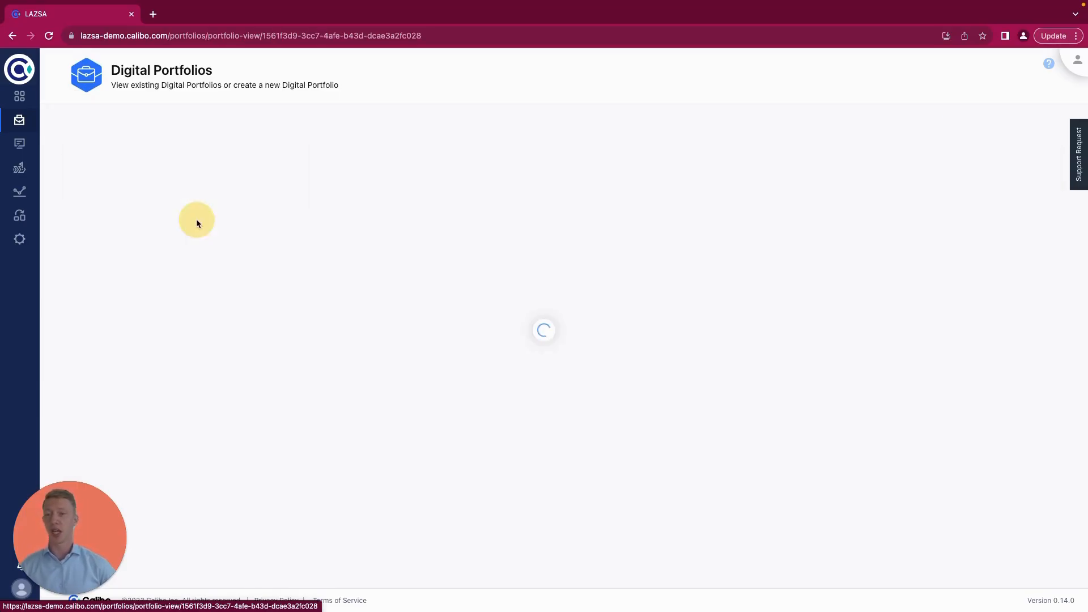
pyautogui.moveTo(270, 107); pyautogui.dragTo(109, 107)
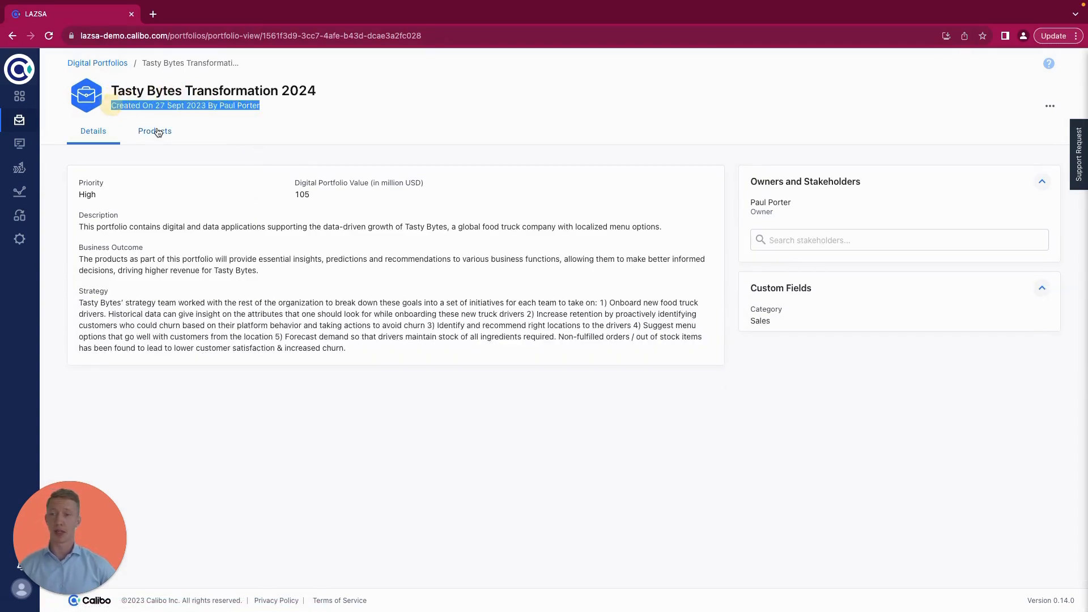
pyautogui.click(157, 132)
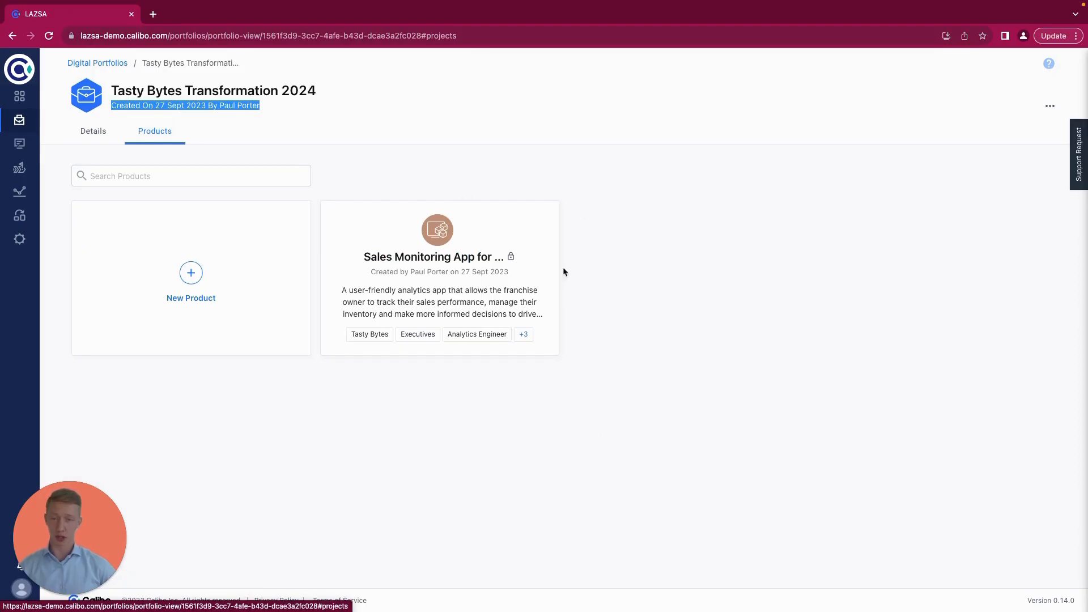
pyautogui.click(447, 263)
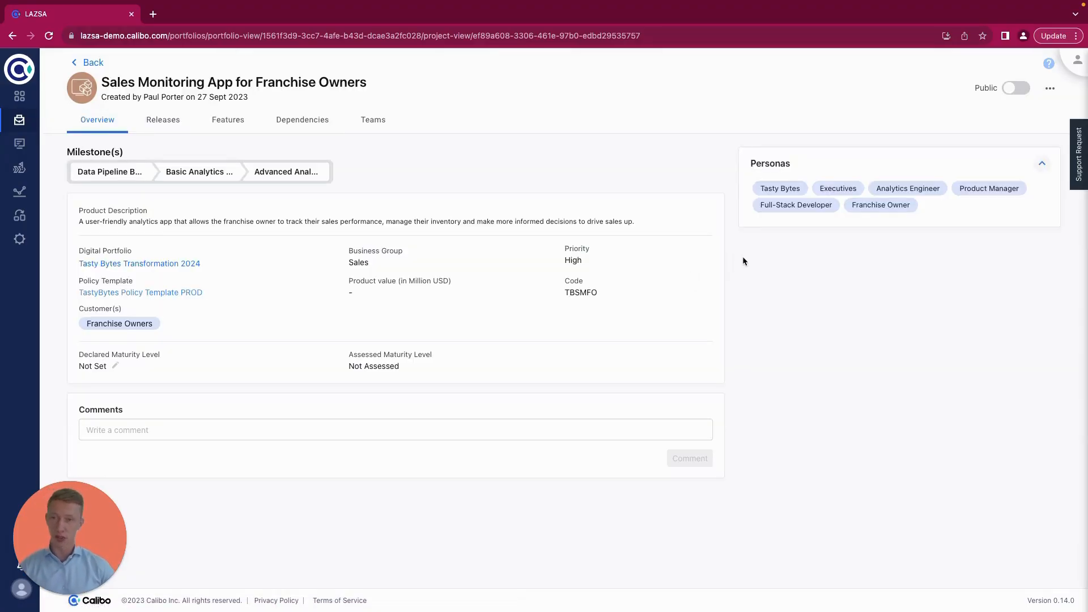
# Review the product's editable details, including its project key, wikispace and policy template settings, without saving anything.
pyautogui.click(1050, 88)
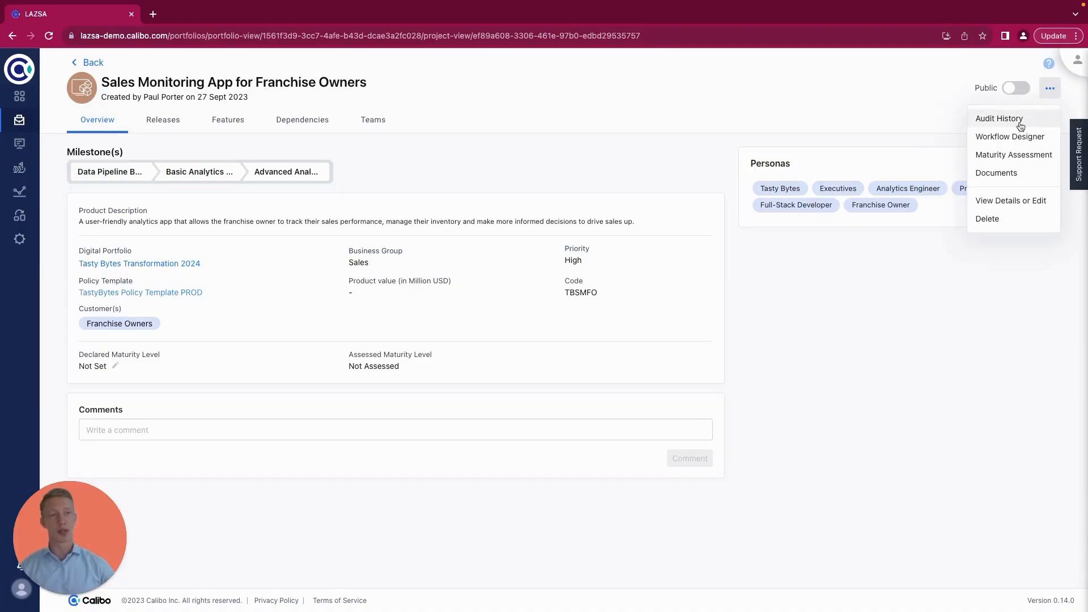
pyautogui.click(996, 205)
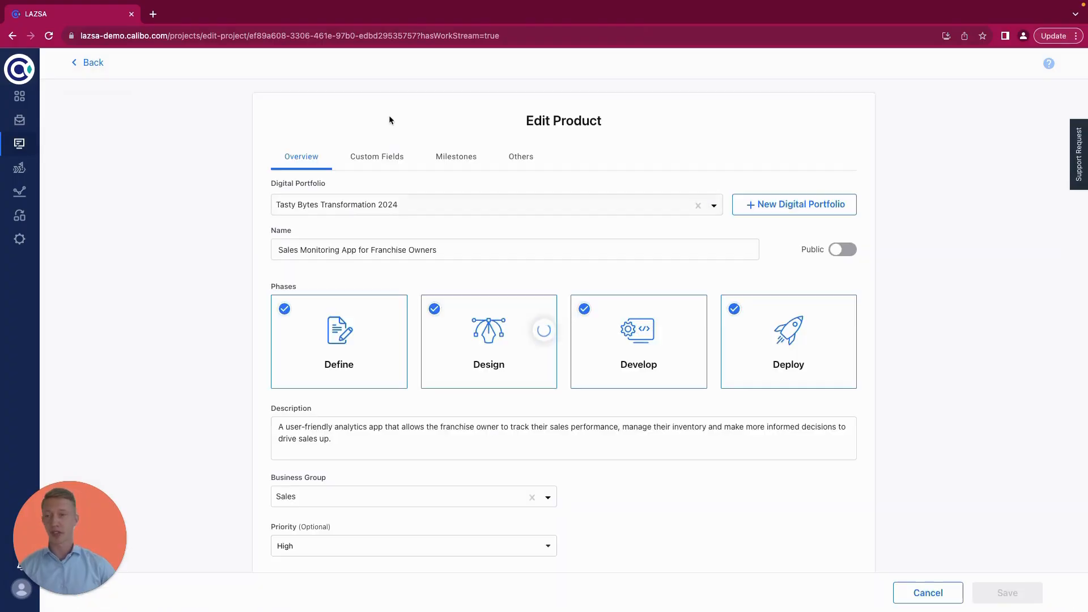
pyautogui.click(523, 163)
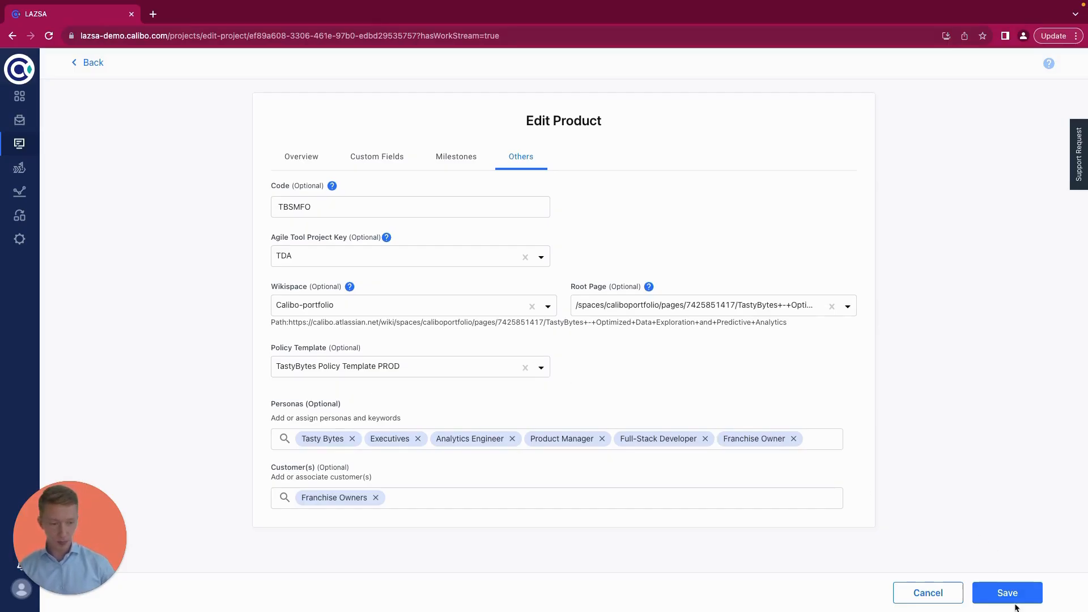
pyautogui.click(928, 593)
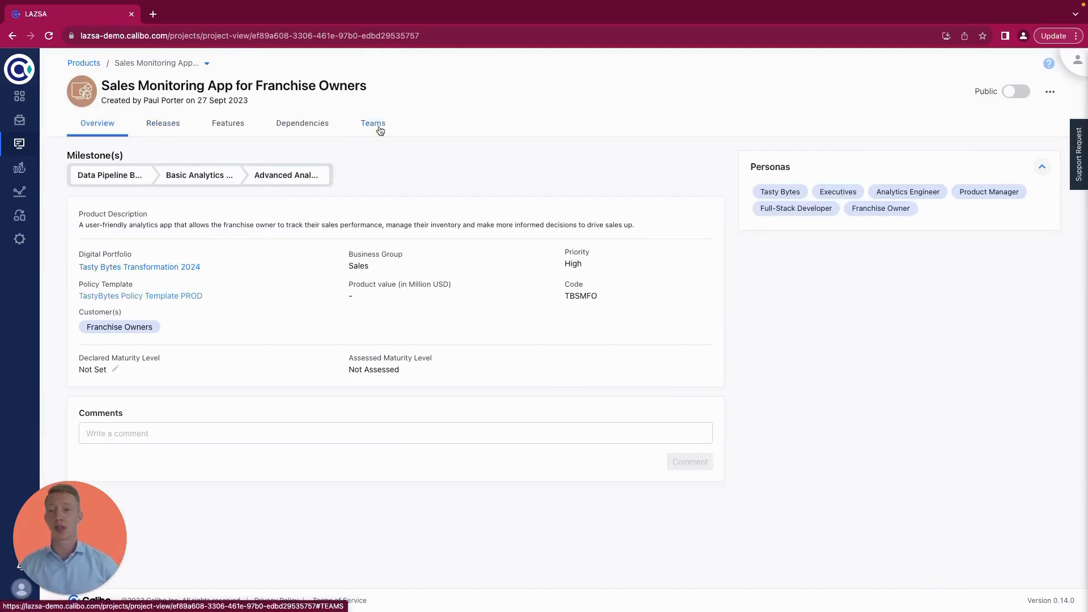
# Review the teams, features and releases of the Sales Monitoring App for Franchise Owners product.
pyautogui.click(379, 128)
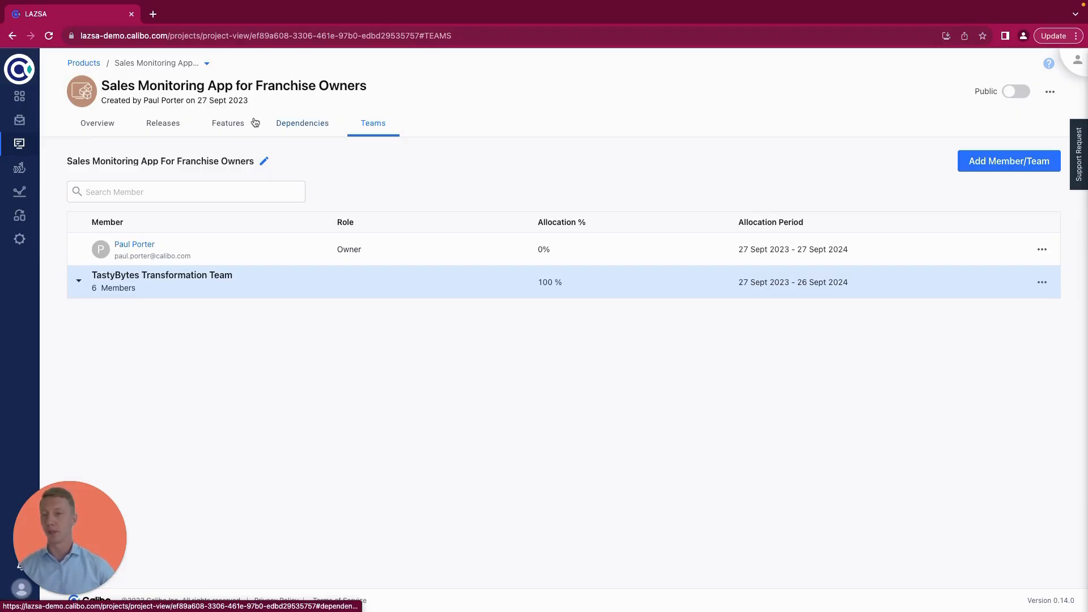
pyautogui.click(227, 123)
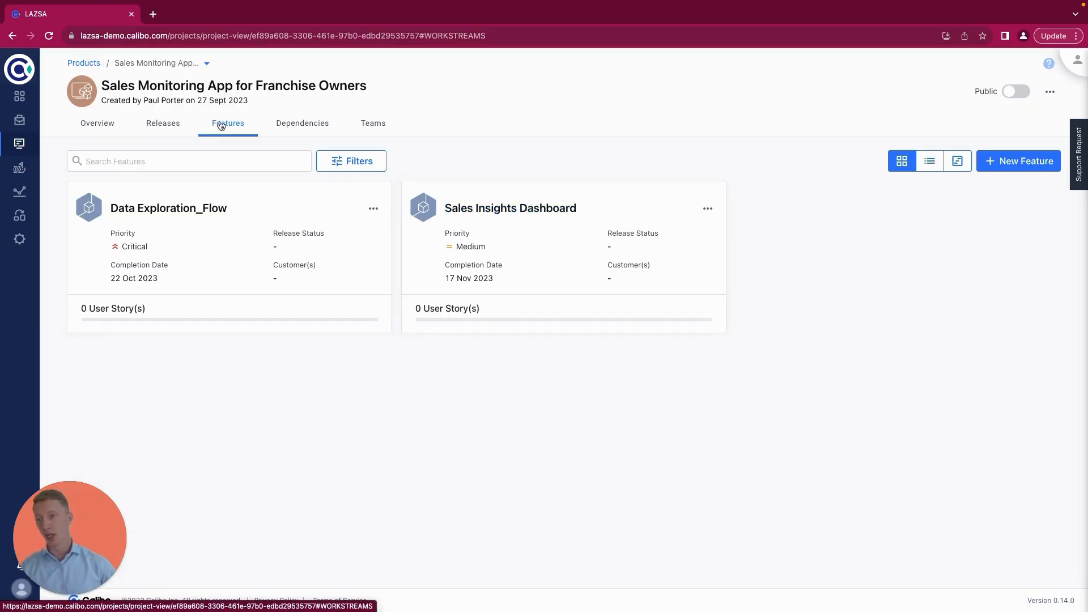
pyautogui.click(163, 123)
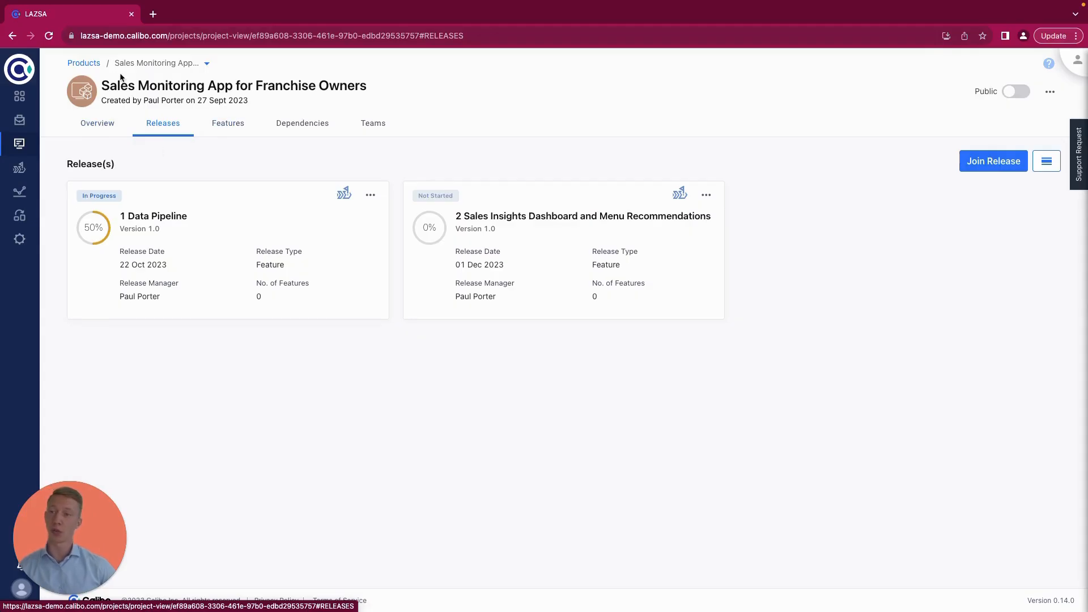
# Start a new product in the Tasty Bytes Transformation 2024 portfolio and name it "Menu Recommendation App for Customers".
pyautogui.moveTo(57, 128)
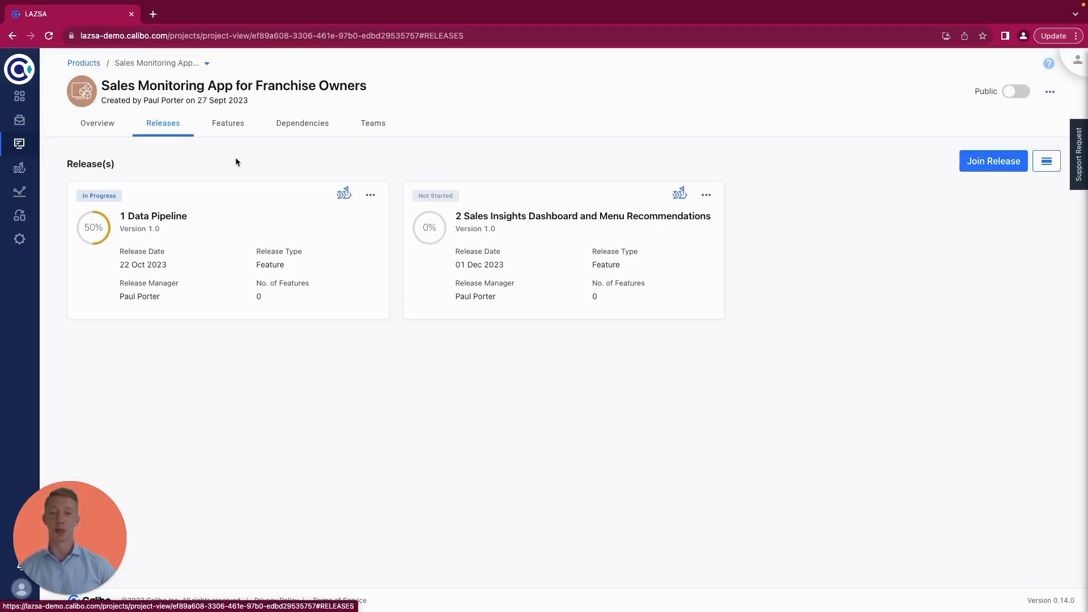
pyautogui.click(49, 122)
pyautogui.click(182, 227)
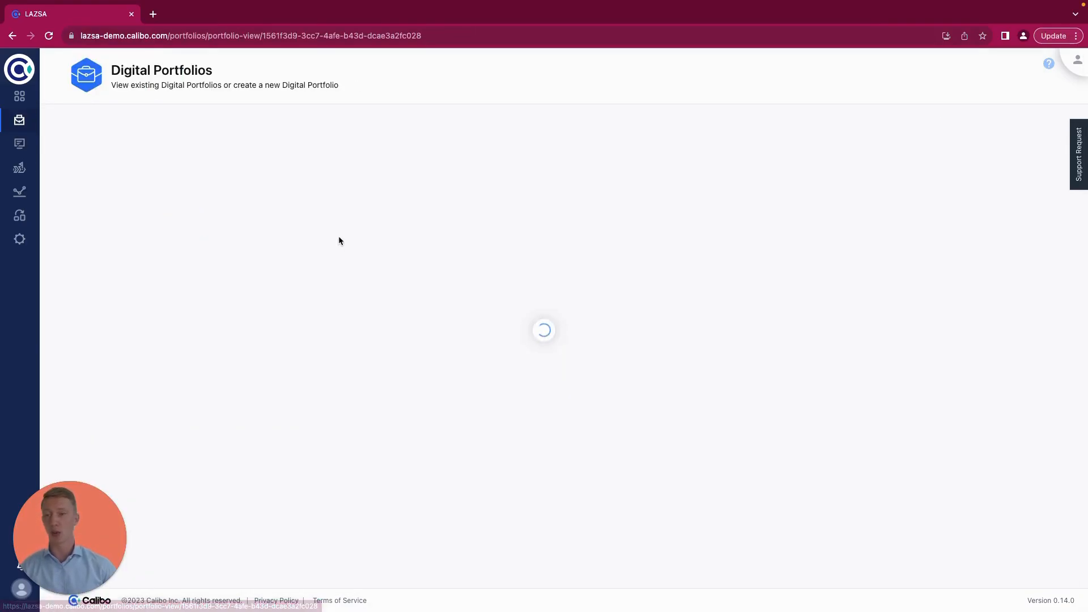
pyautogui.click(153, 132)
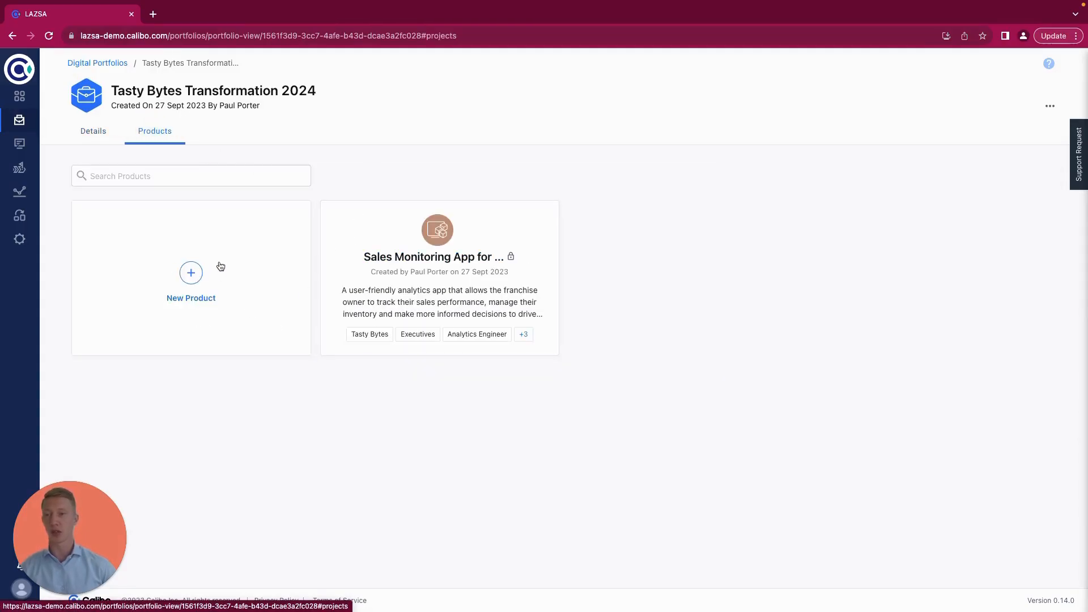
pyautogui.click(189, 292)
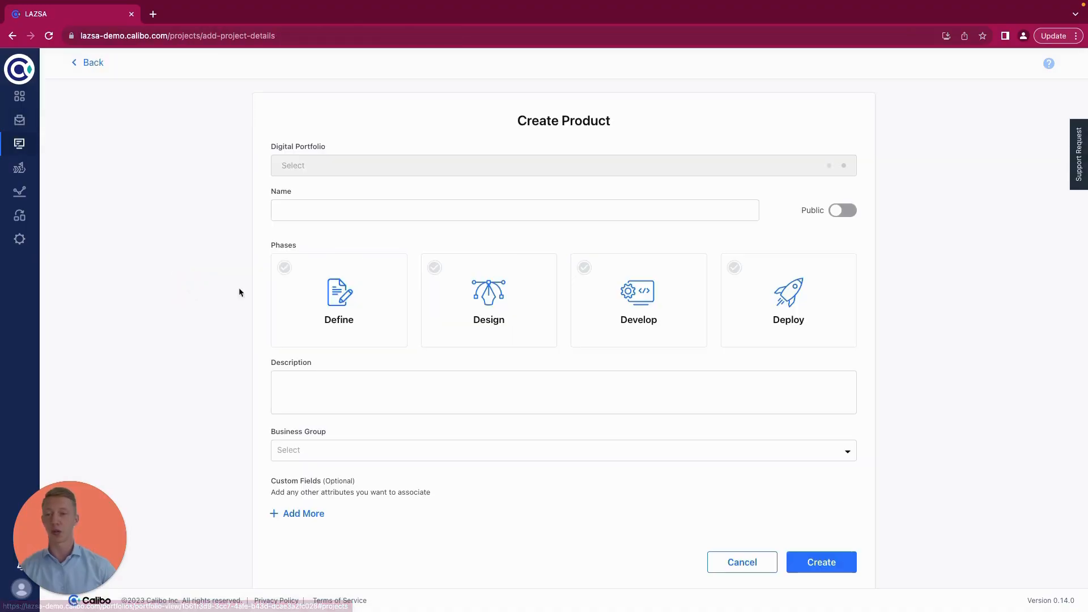
pyautogui.click(311, 211)
pyautogui.write('Menu Reco')
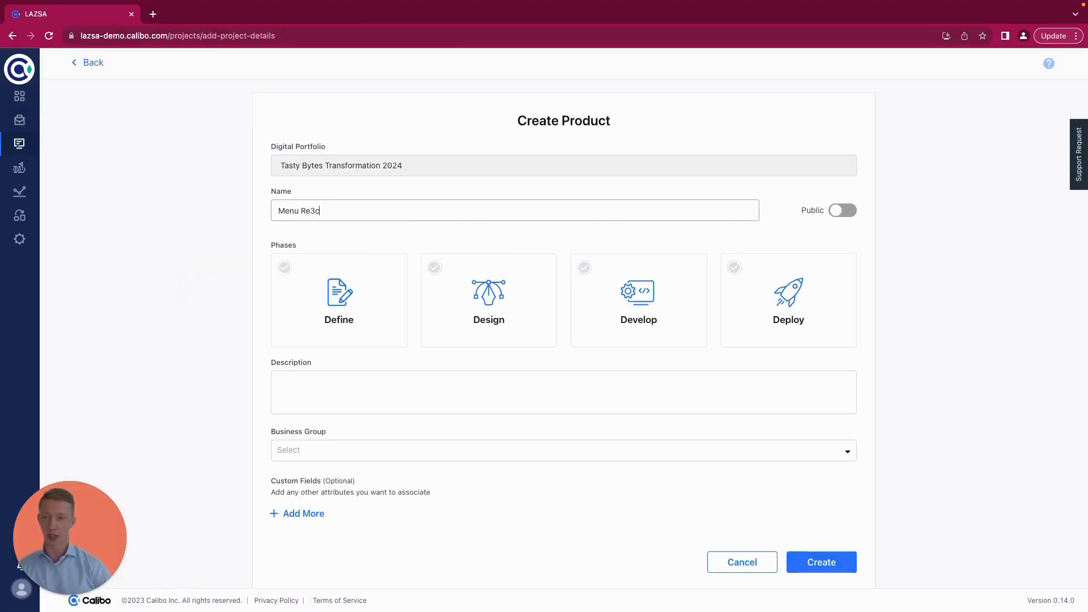
pyautogui.write('mmendation App for Customers')
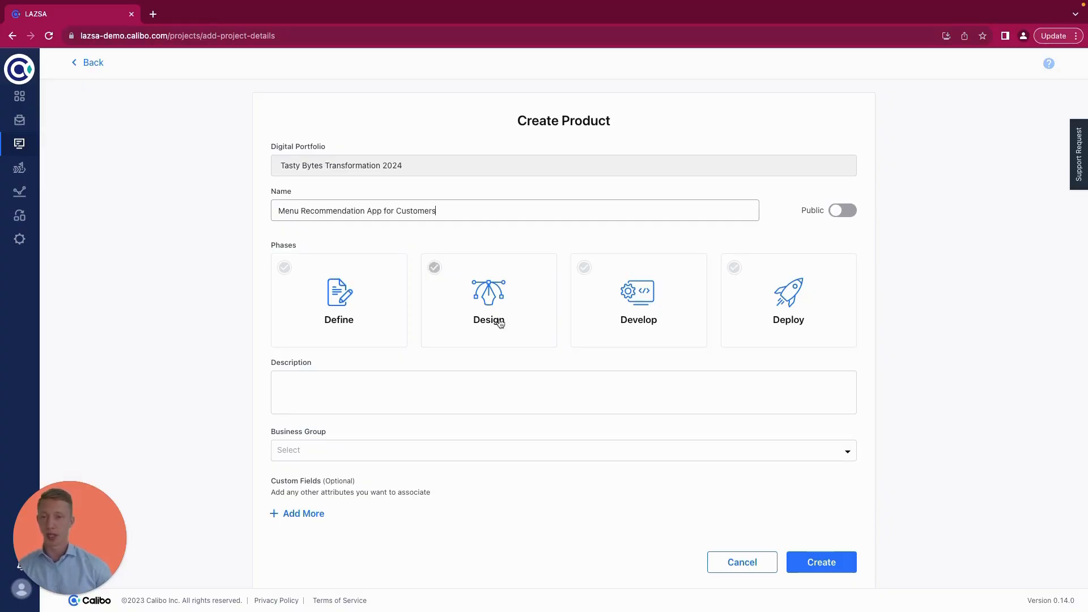
# Include the Define, Design, Develop and Deploy phases in the new product.
pyautogui.click(368, 309)
pyautogui.click(488, 303)
pyautogui.click(632, 309)
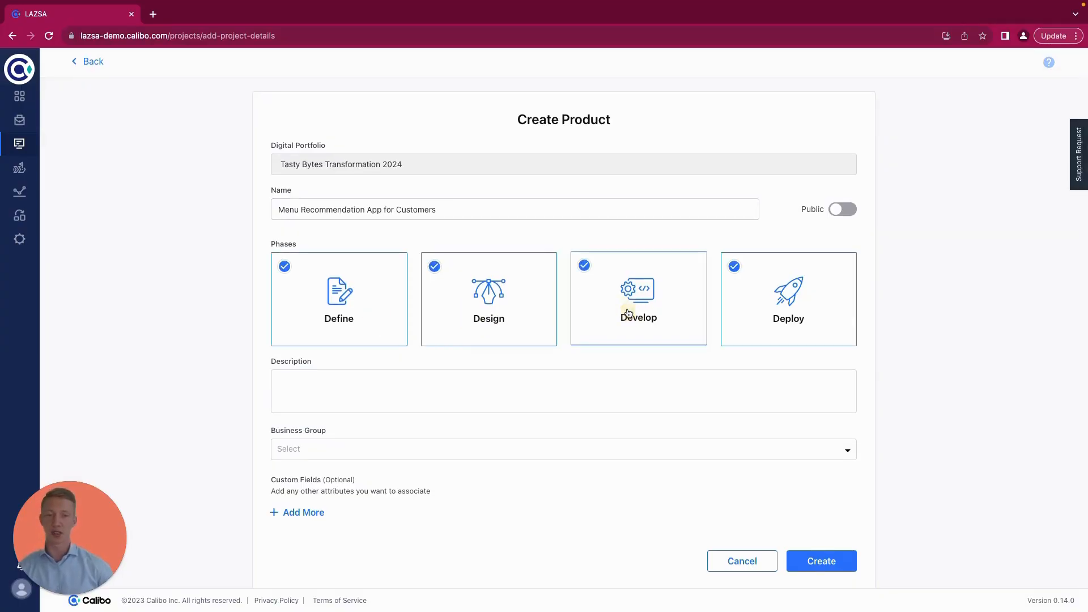
# Fill in the prepared product description beginning "Menu recommendation systems benefit both customers and businesses.".
pyautogui.scroll(-1, 500, 293)
pyautogui.click(393, 385)
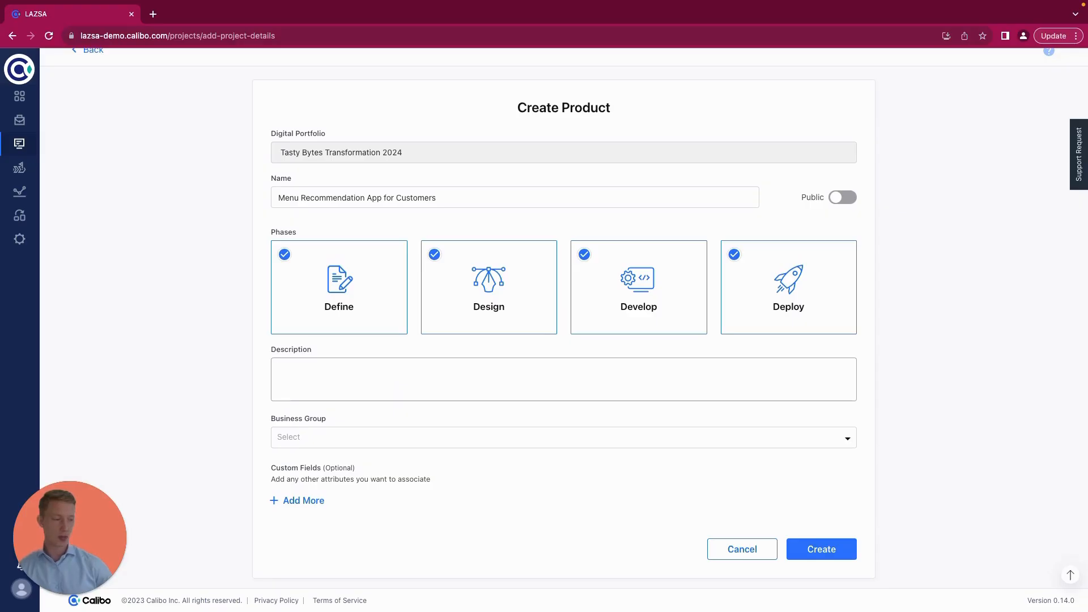
pyautogui.press('super+Tab')
pyautogui.click(308, 376)
pyautogui.write('Menu recommendation systems benefit both customers and businesses. Customers enjoy personalized suggestions, saving time and enhancing their dining experience. Businesses increase sales, gather valuable data, and improve operational efficiency, ultimately boosting revenue and customer satisfaction.')
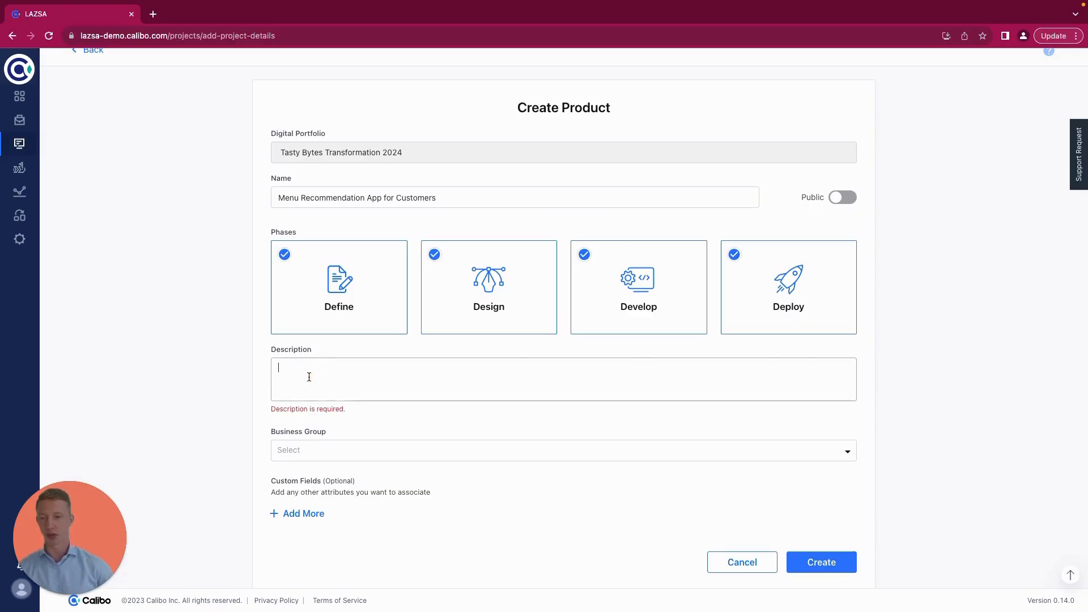
# Assign the product to the Sales business group and create it.
pyautogui.click(310, 446)
pyautogui.write('sa')
pyautogui.click(301, 493)
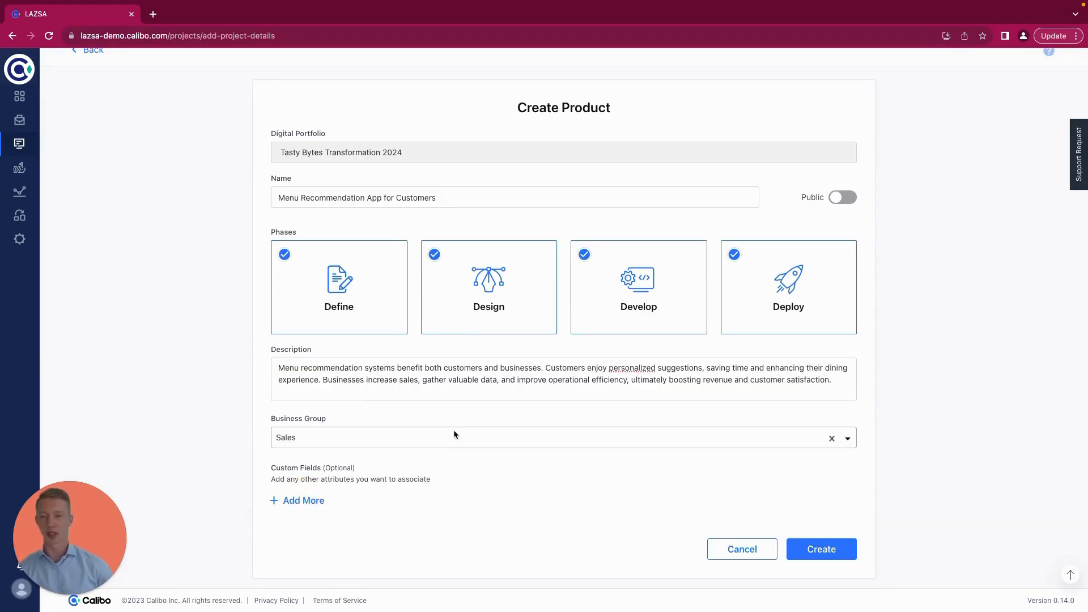
pyautogui.click(803, 548)
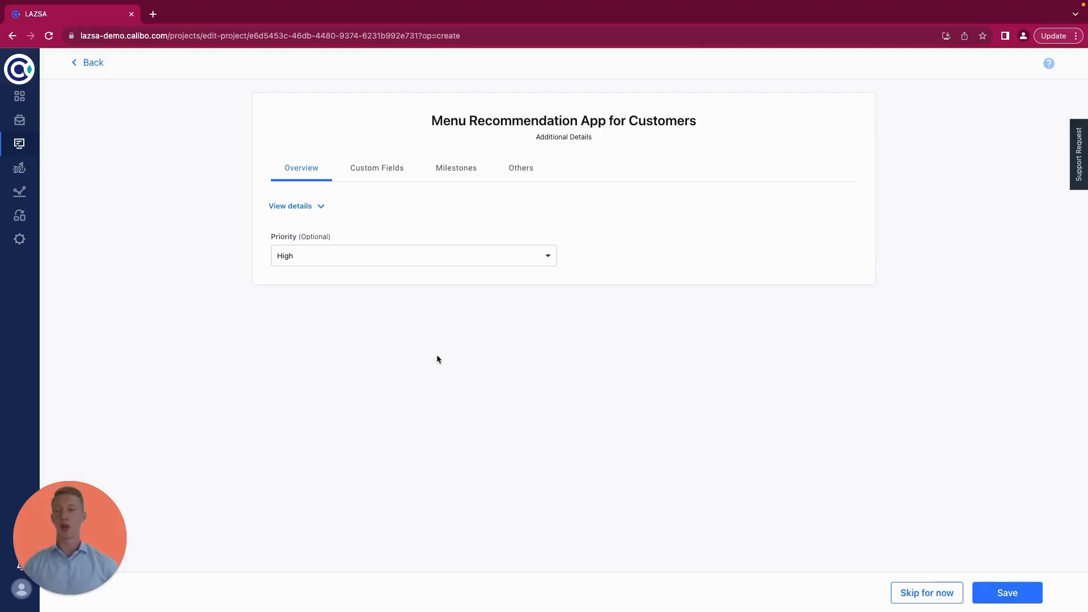
# Add a milestone named "Development" to the Menu Recommendation App for Customers product.
pyautogui.click(391, 171)
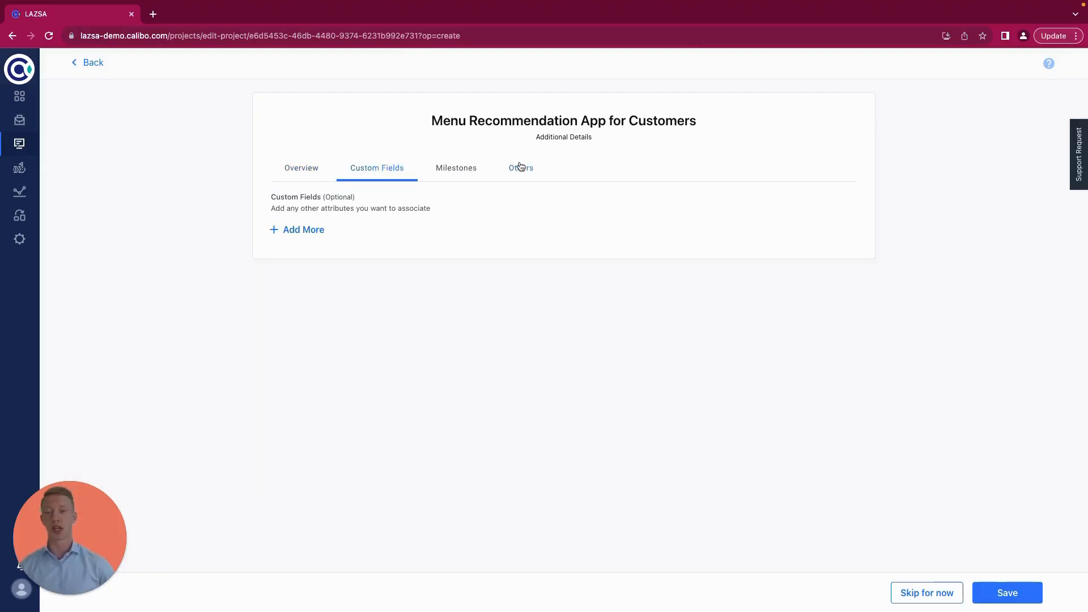
pyautogui.click(478, 169)
pyautogui.click(276, 230)
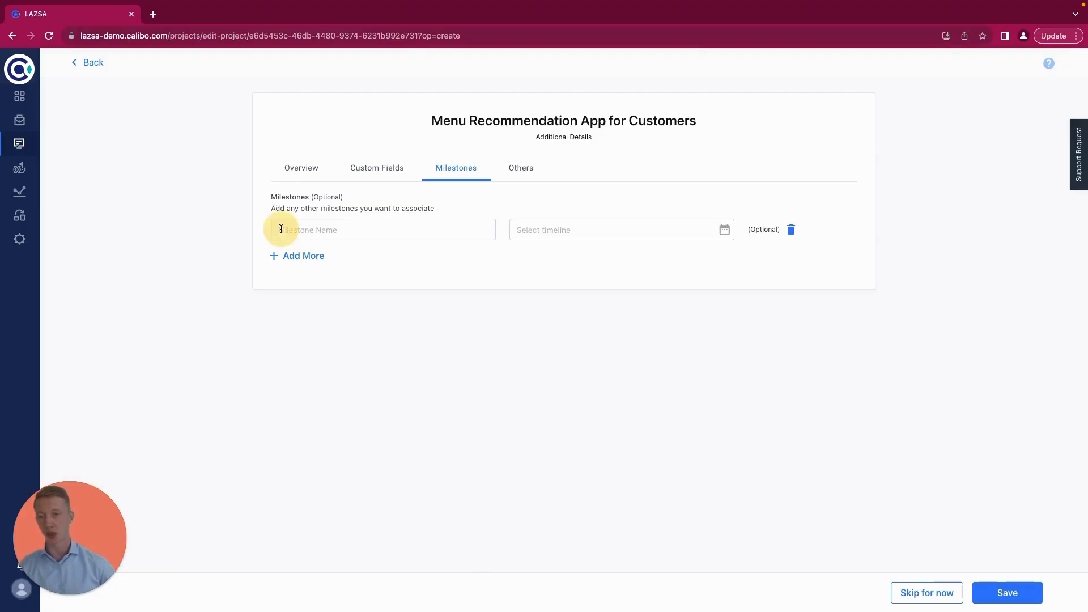
pyautogui.click(317, 230)
pyautogui.write('De')
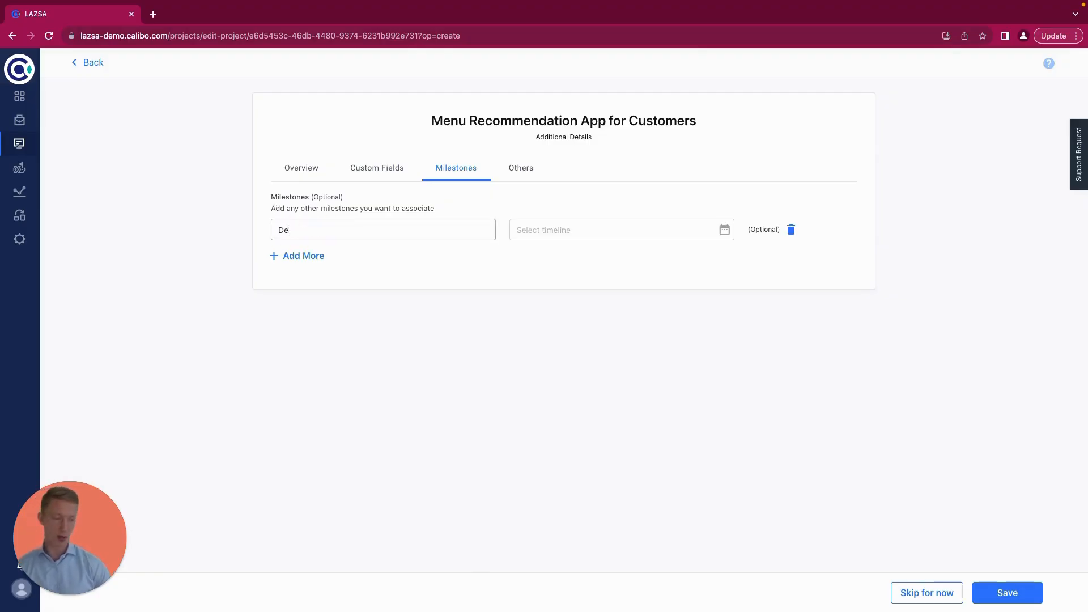
pyautogui.write('velopment')
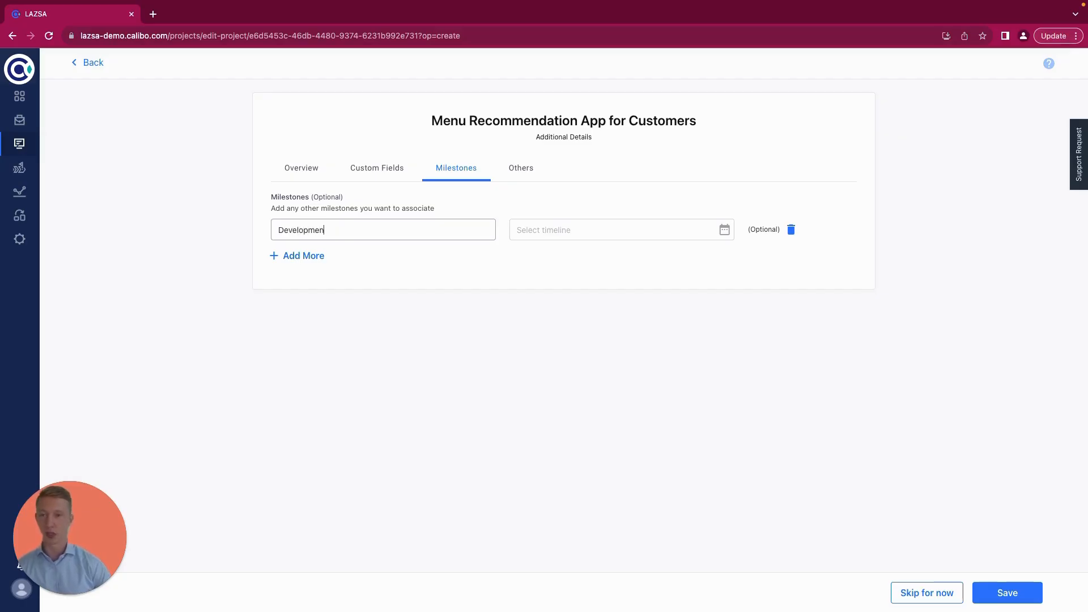
# Add two more milestones named "Testing" and "Release" below the Development milestone.
pyautogui.click(306, 255)
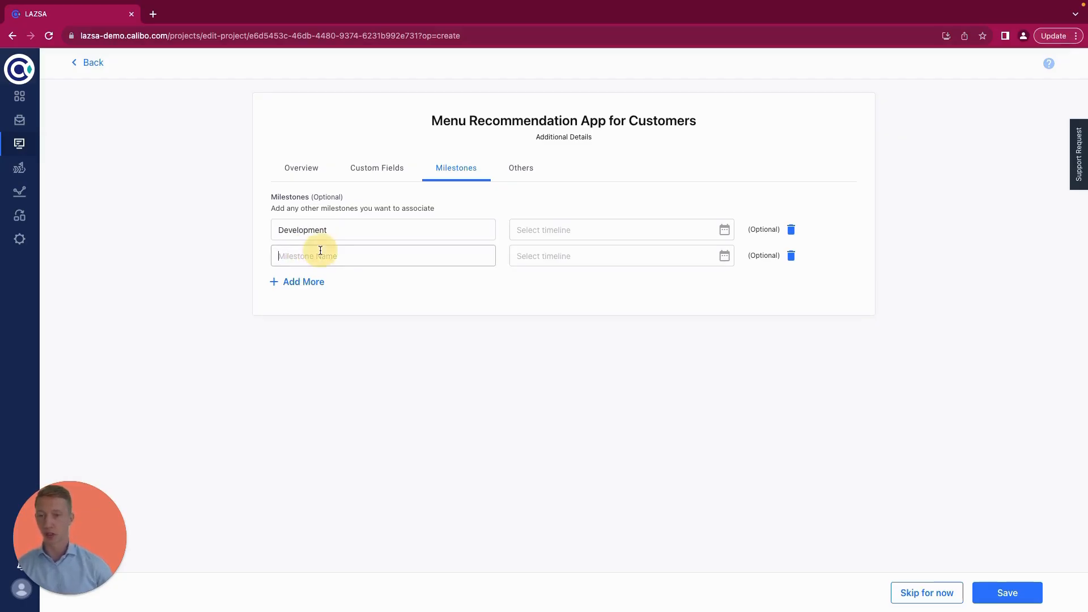
pyautogui.write('RTe')
pyautogui.press('BackSpace')
pyautogui.write('Testing')
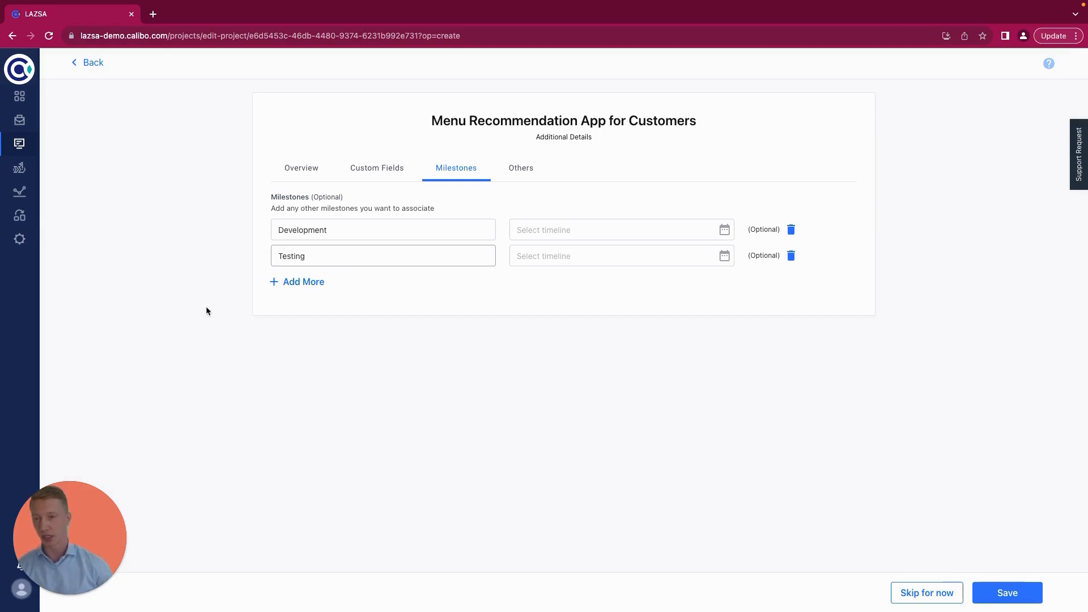
pyautogui.click(301, 282)
pyautogui.click(326, 283)
pyautogui.write('Release')
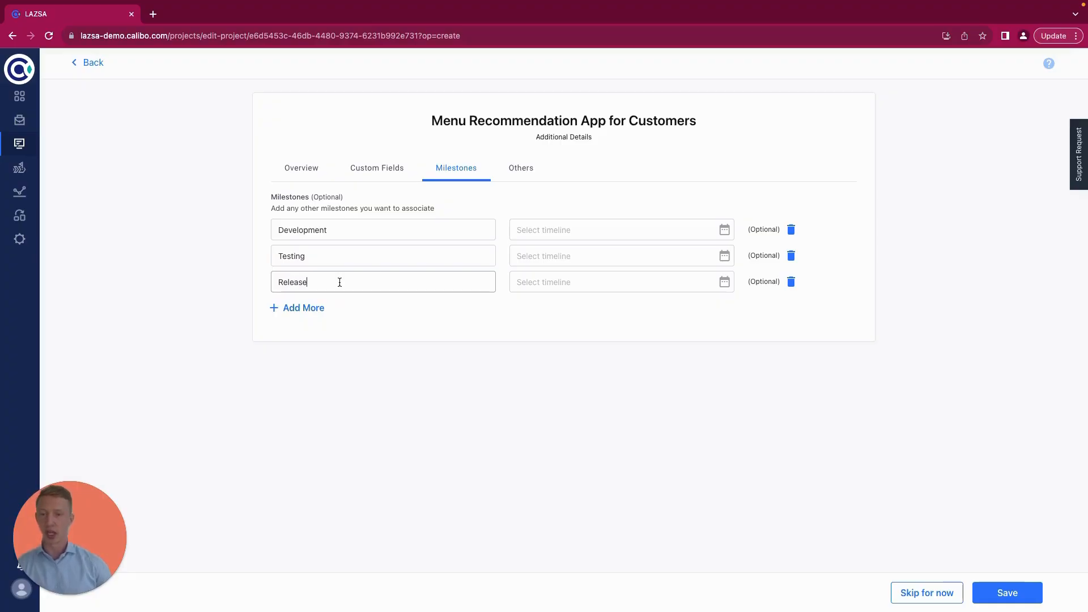
# Set the Development milestone's timeline to 23-Oct-2023 through 17-Nov-2023.
pyautogui.click(578, 227)
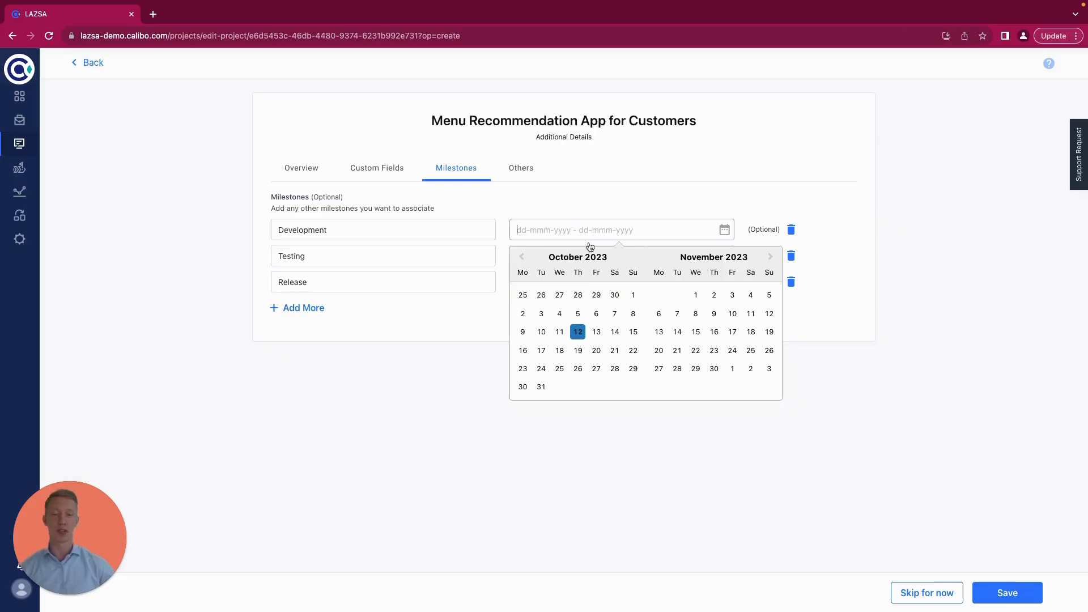
pyautogui.click(523, 371)
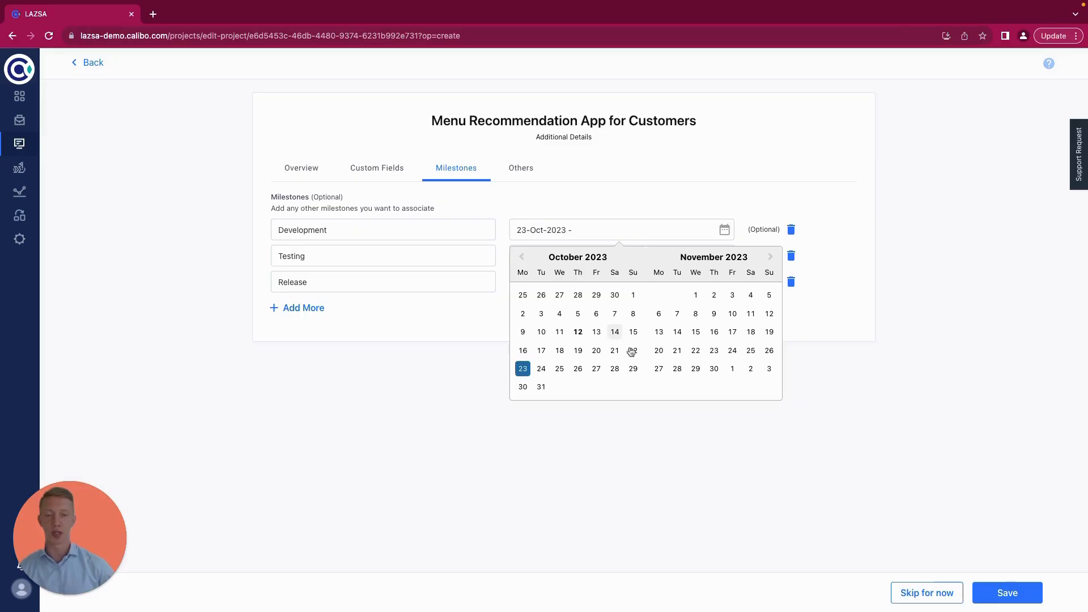
pyautogui.click(732, 332)
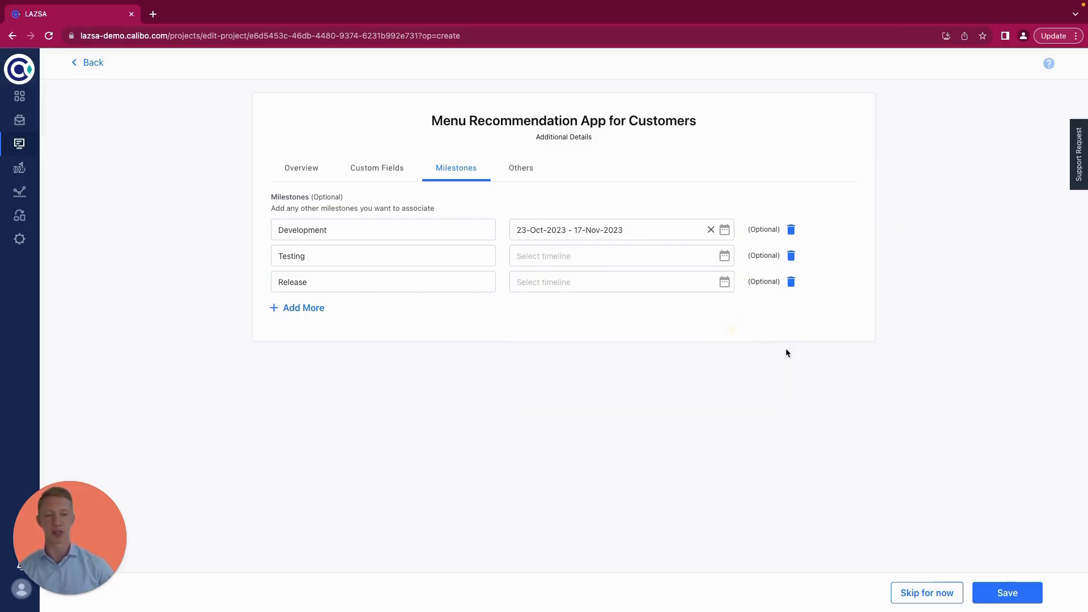
# Set the Testing milestone's timeline to 20-Nov-2023 through 24-Nov-2023.
pyautogui.click(592, 264)
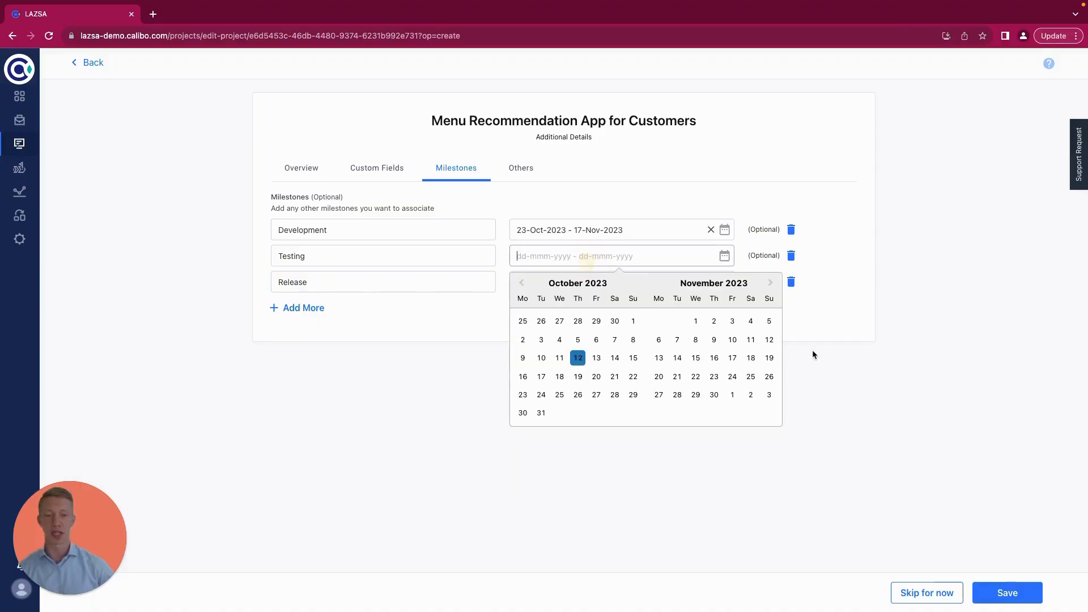
pyautogui.click(658, 377)
pyautogui.click(733, 377)
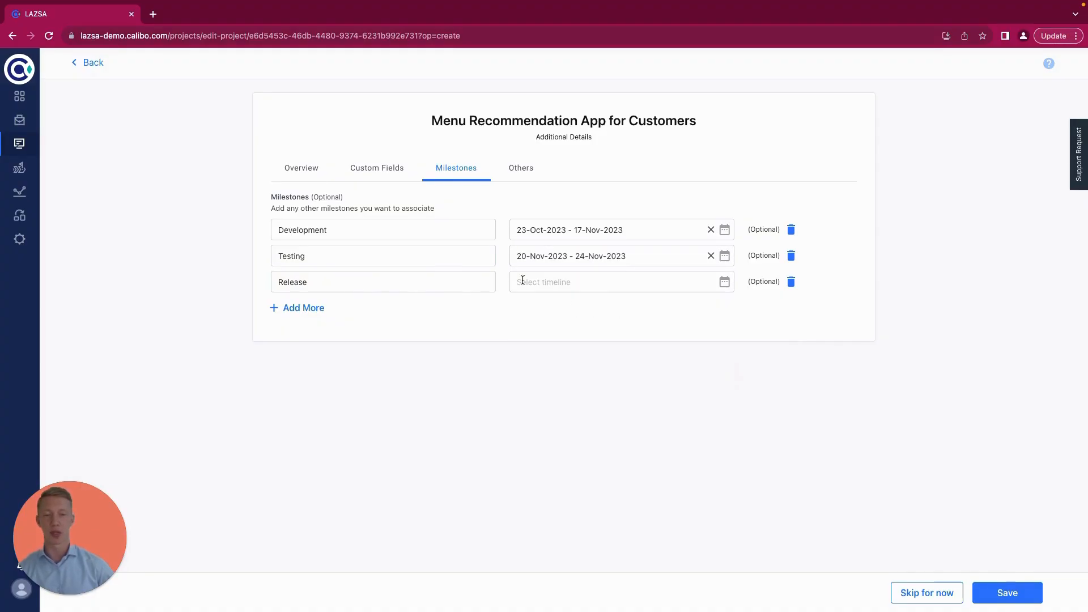
# Set the Release milestone's timeline to 27-Nov-2023 through 01-Dec-2023.
pyautogui.click(522, 282)
pyautogui.click(660, 421)
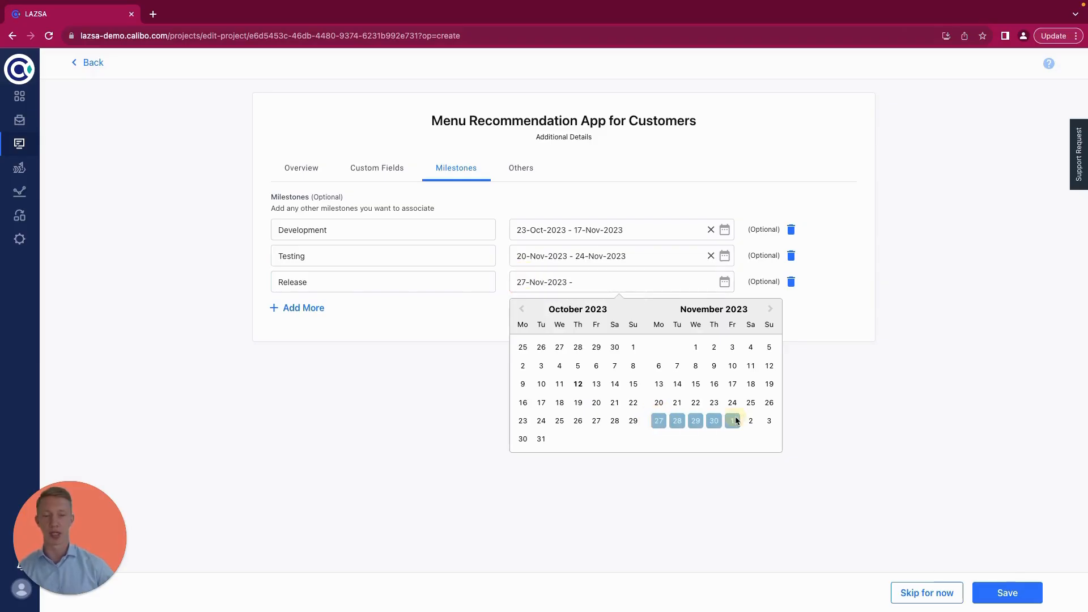
pyautogui.click(732, 421)
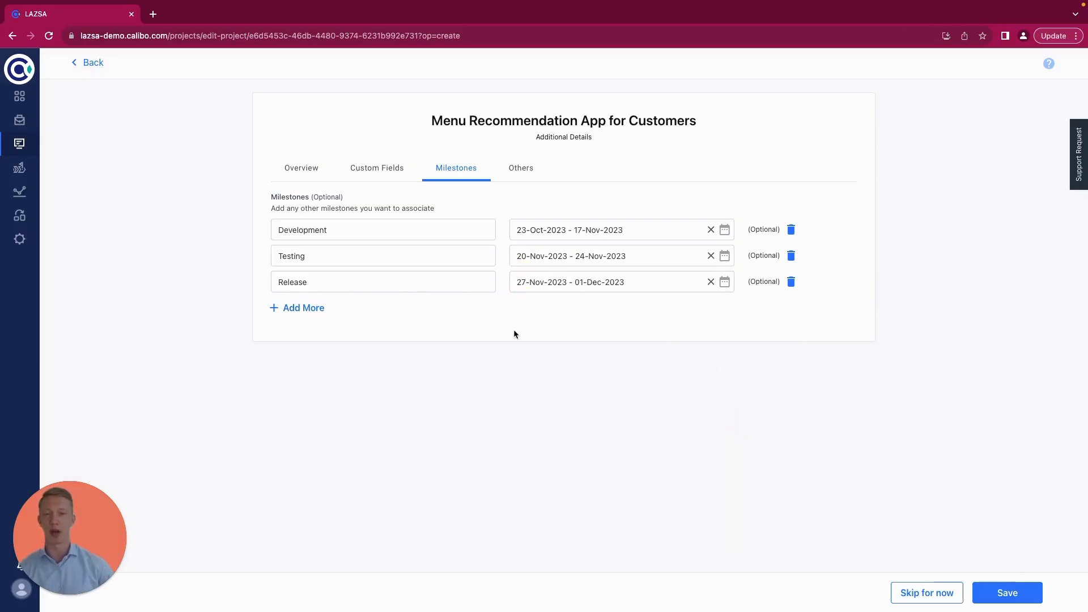
# Assign the TastyBytes Policy Template PROD and the agile tool project key TDA to the product, and save its additional details.
pyautogui.click(526, 178)
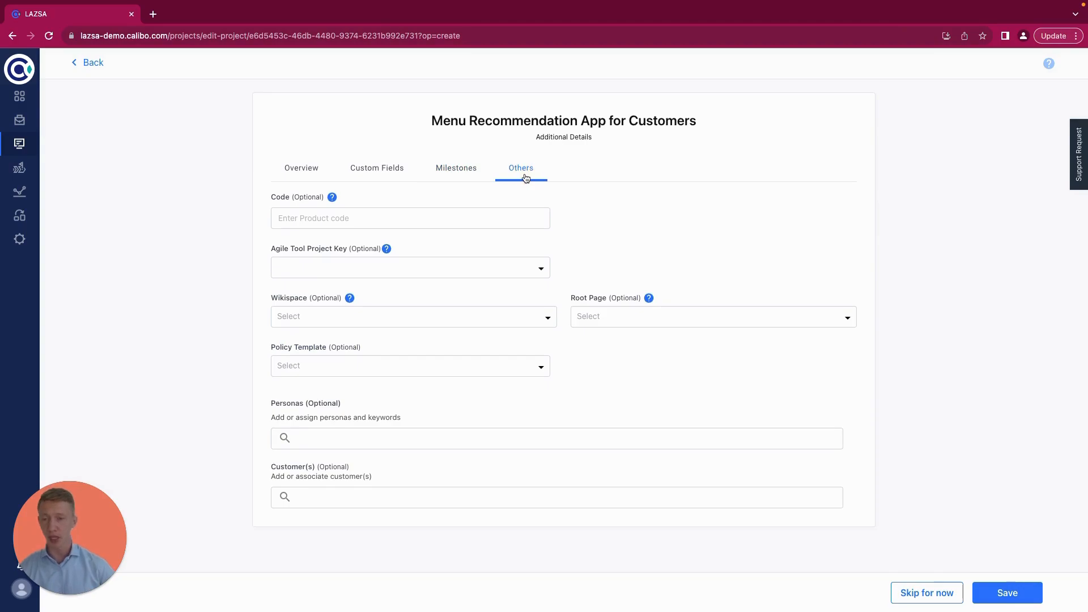
pyautogui.click(318, 360)
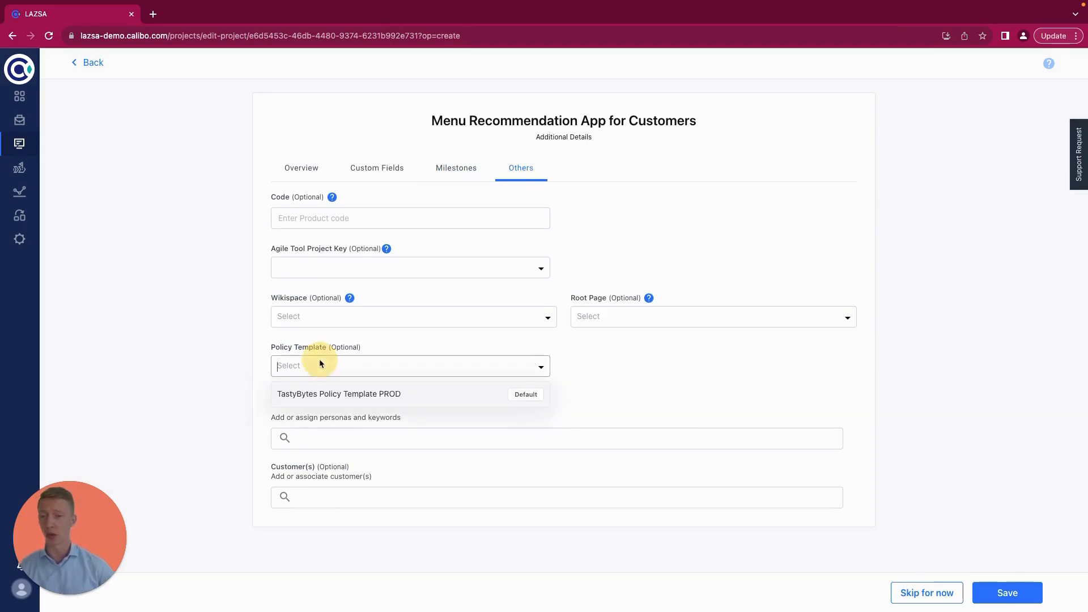
pyautogui.click(363, 399)
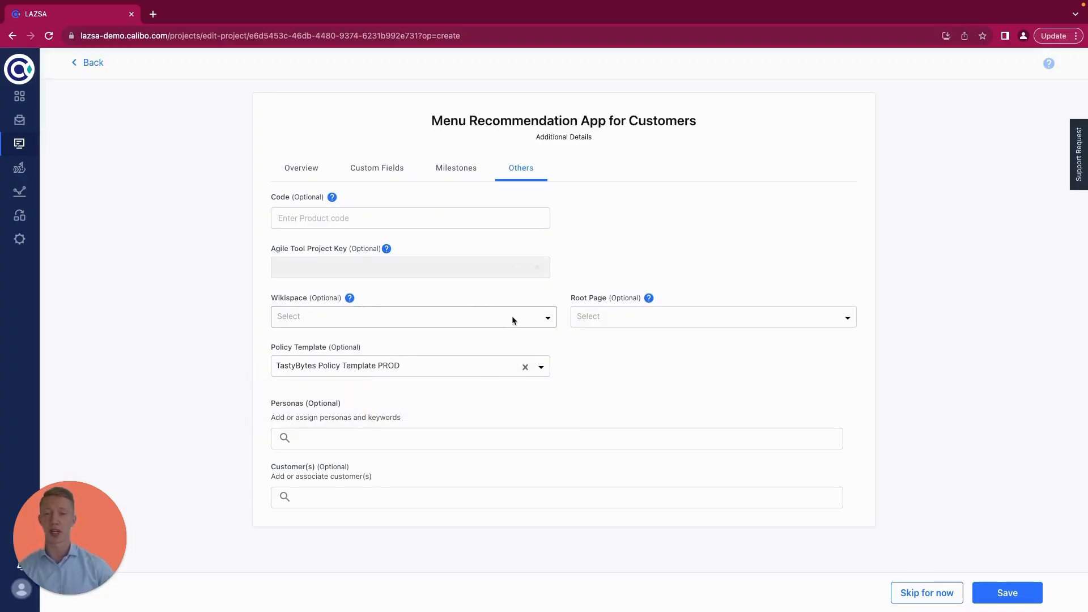
pyautogui.click(448, 265)
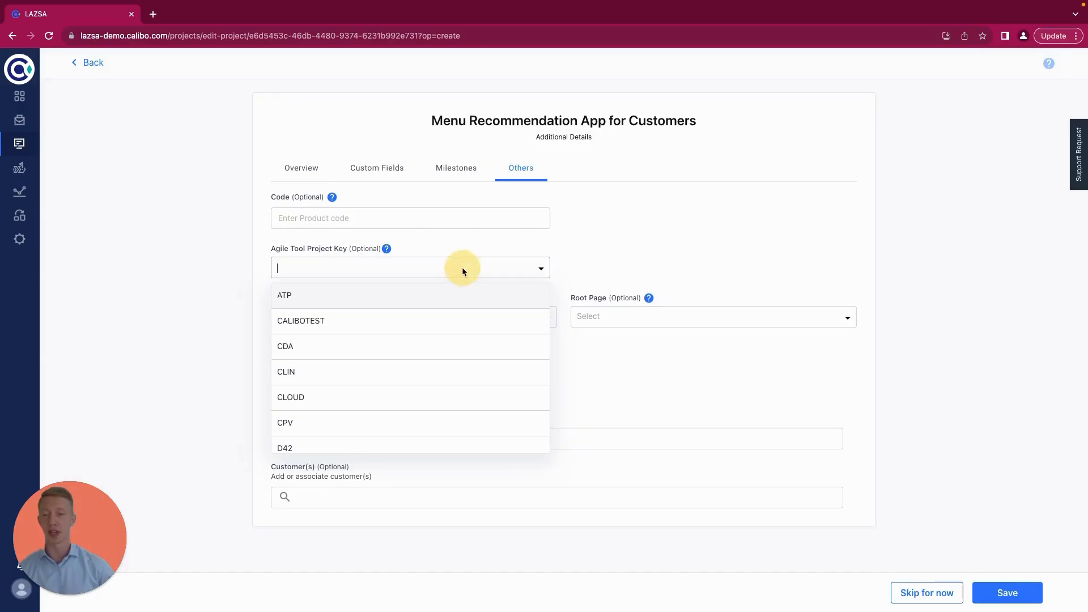
pyautogui.write('TDA')
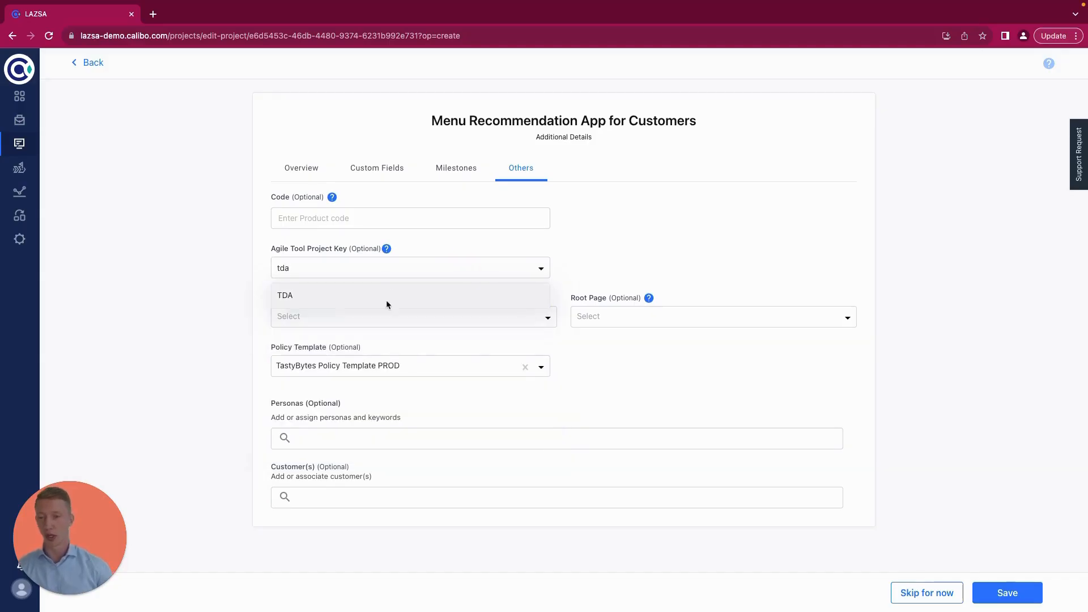
pyautogui.click(281, 290)
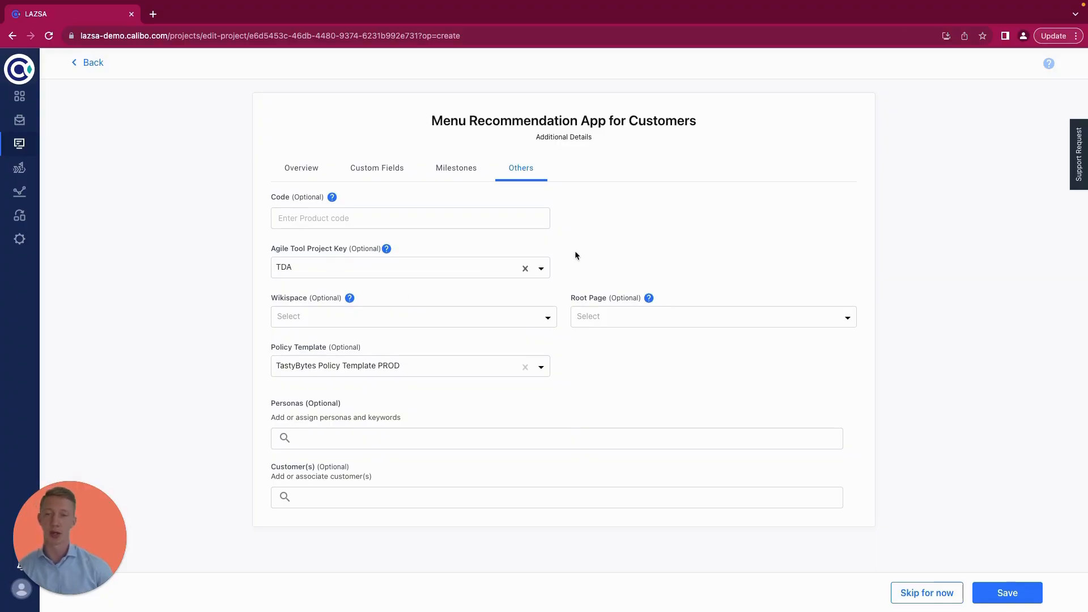
pyautogui.click(1010, 590)
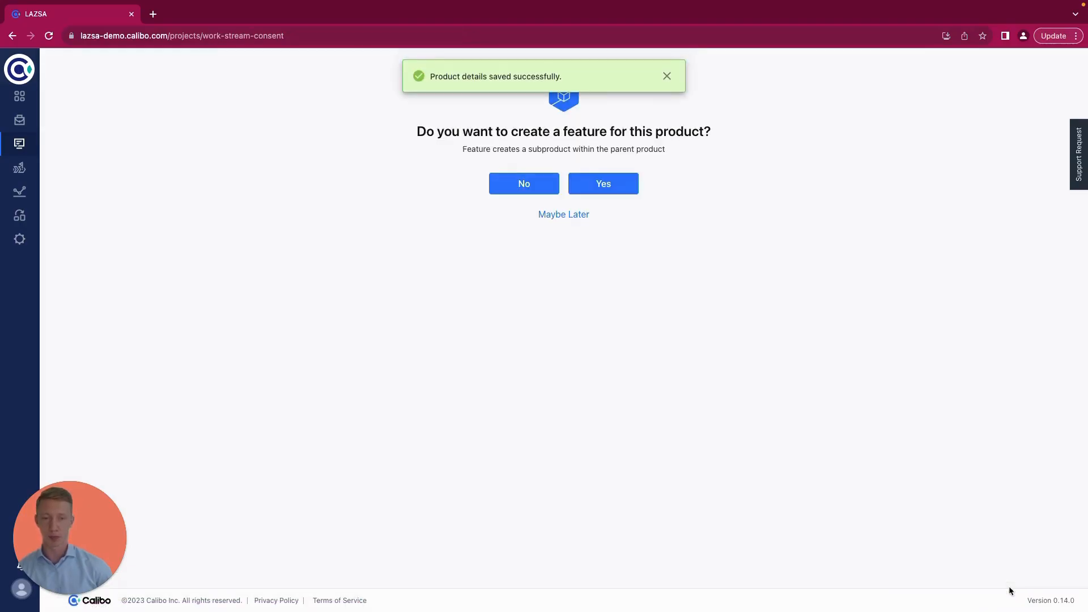
# Create a feature named "Customer-facing App" with the available owner for the product, and go to the product.
pyautogui.click(606, 187)
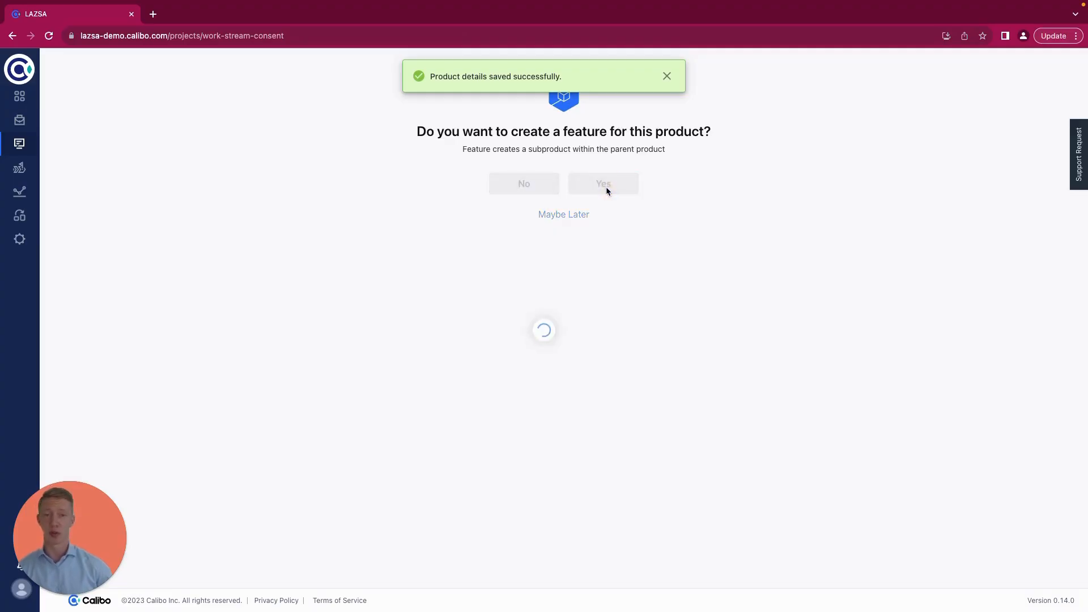
pyautogui.write('Customer-facing App')
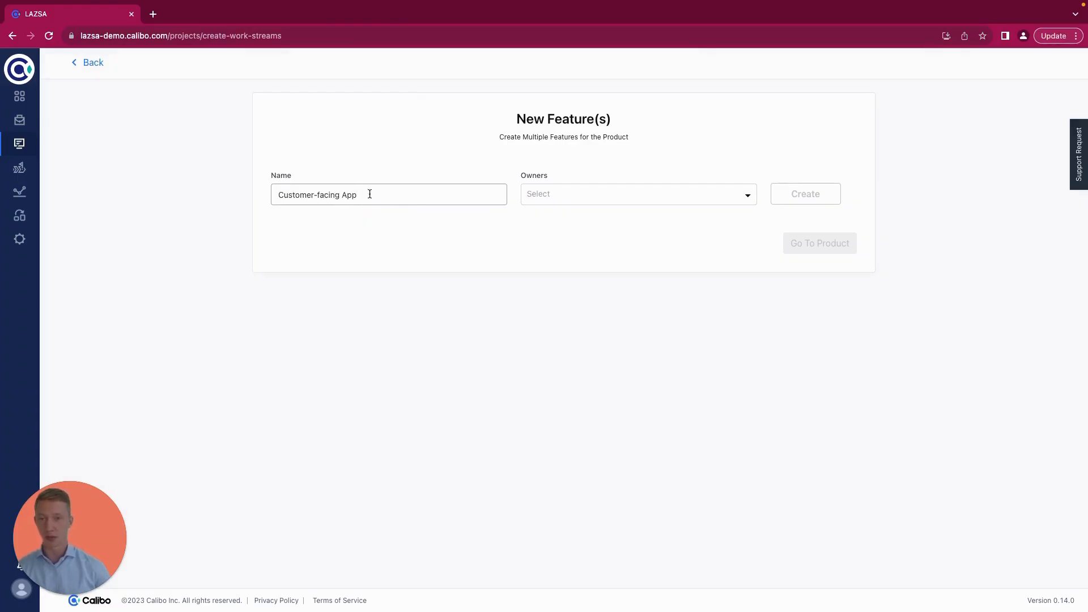
pyautogui.click(578, 188)
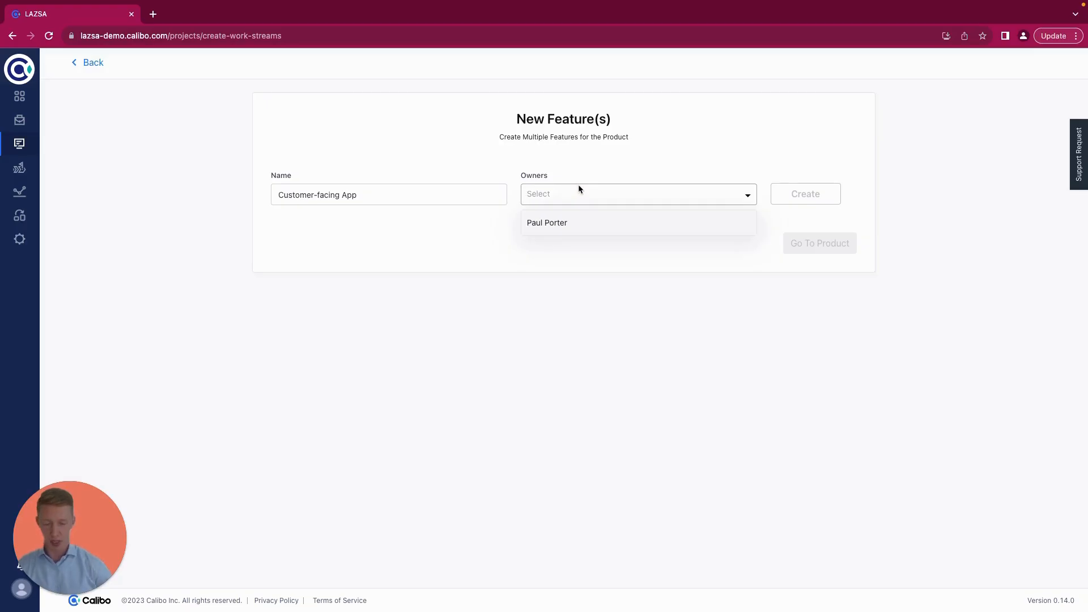
pyautogui.click(557, 229)
pyautogui.click(818, 193)
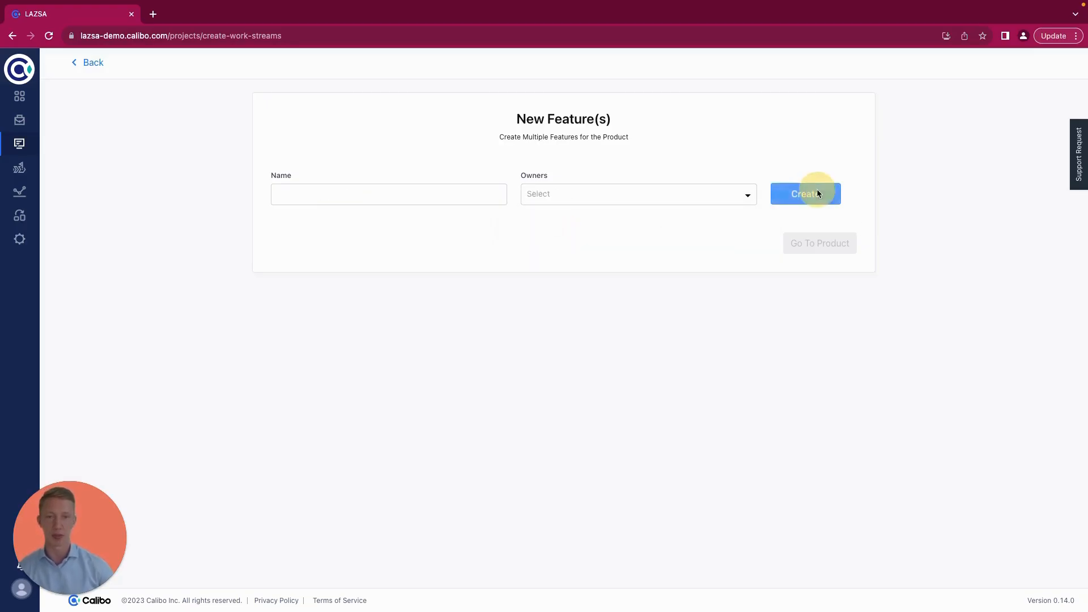
pyautogui.click(824, 329)
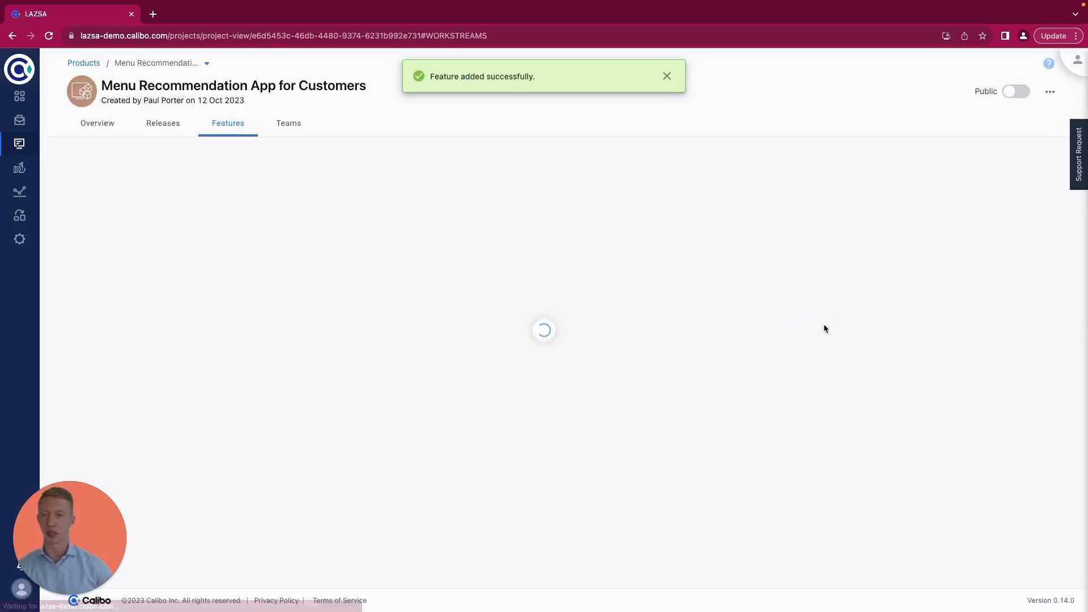
# Add the TastyBytes Transformation Team to the Menu Recommendation App for Customers product.
pyautogui.moveTo(35, 266)
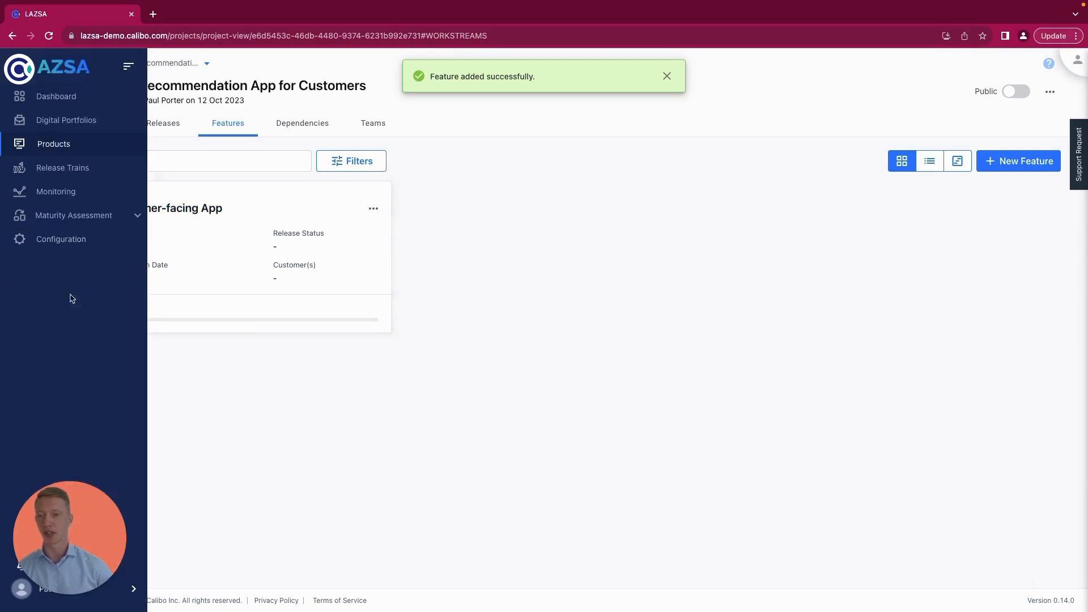
pyautogui.click(374, 125)
pyautogui.click(982, 166)
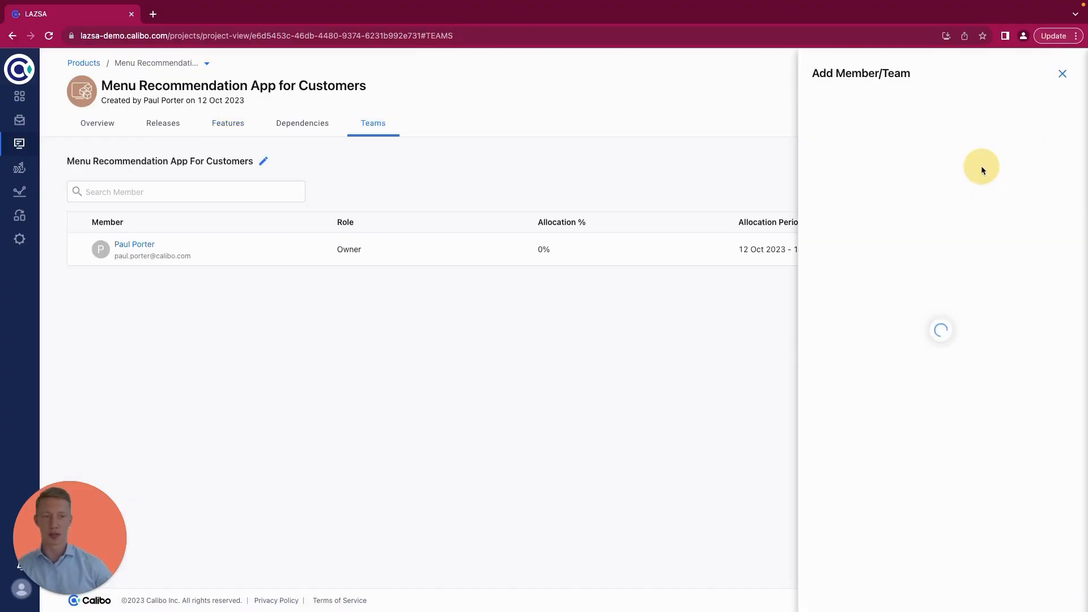
pyautogui.click(832, 130)
pyautogui.write('tasty')
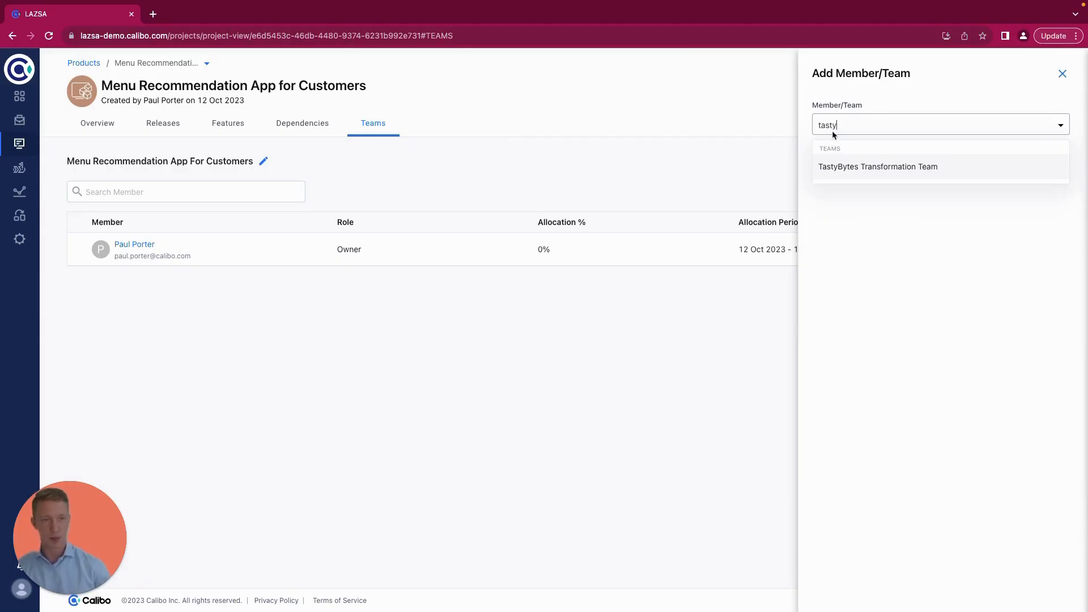
pyautogui.click(845, 167)
pyautogui.click(850, 327)
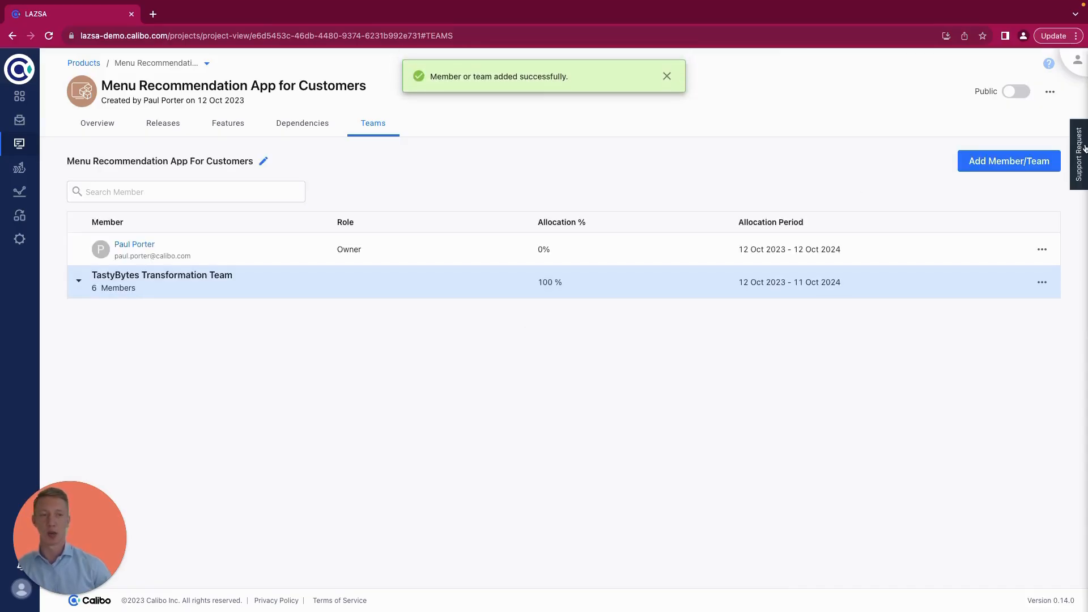
# Check an individual member's available allocation for the product, and close the form without adding the member.
pyautogui.click(1009, 161)
pyautogui.click(868, 124)
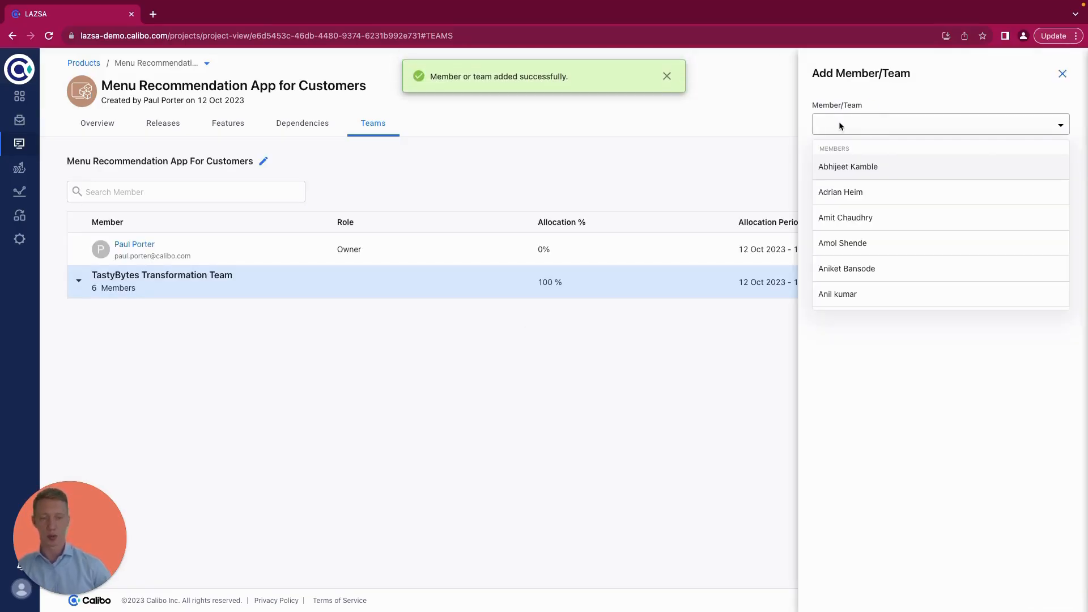
pyautogui.write('marcel')
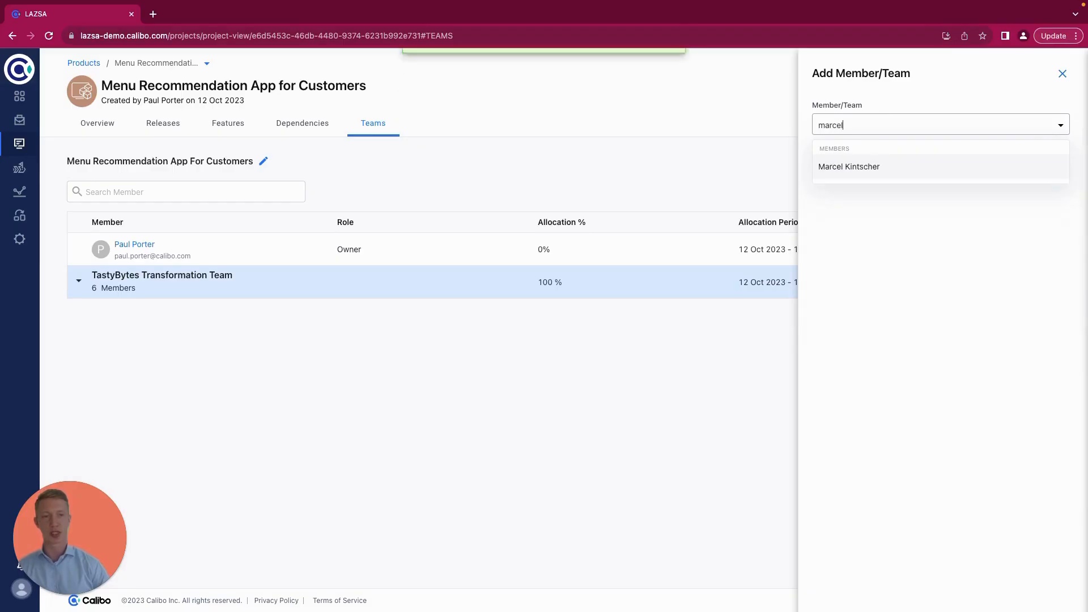
pyautogui.click(830, 166)
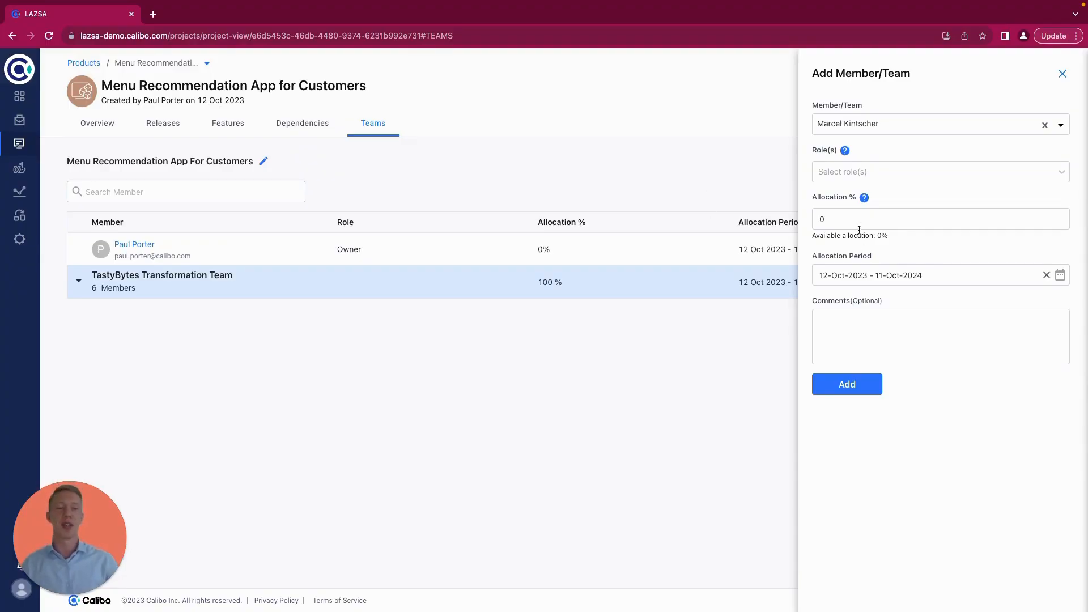
pyautogui.moveTo(897, 233); pyautogui.dragTo(815, 238)
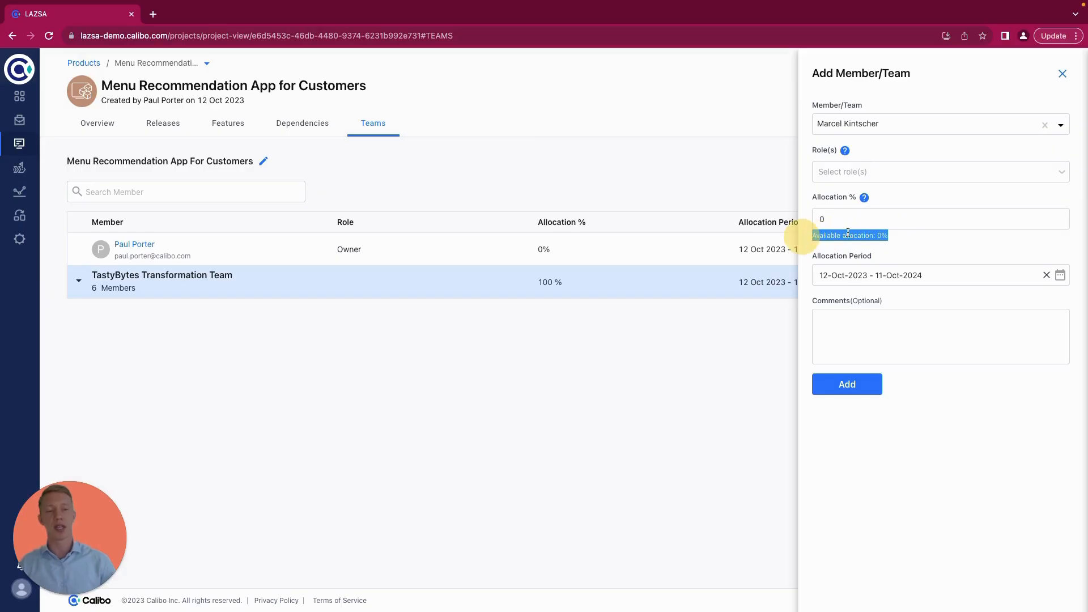
pyautogui.click(837, 216)
pyautogui.press('BackSpace')
pyautogui.write('00')
pyautogui.press('BackSpace')
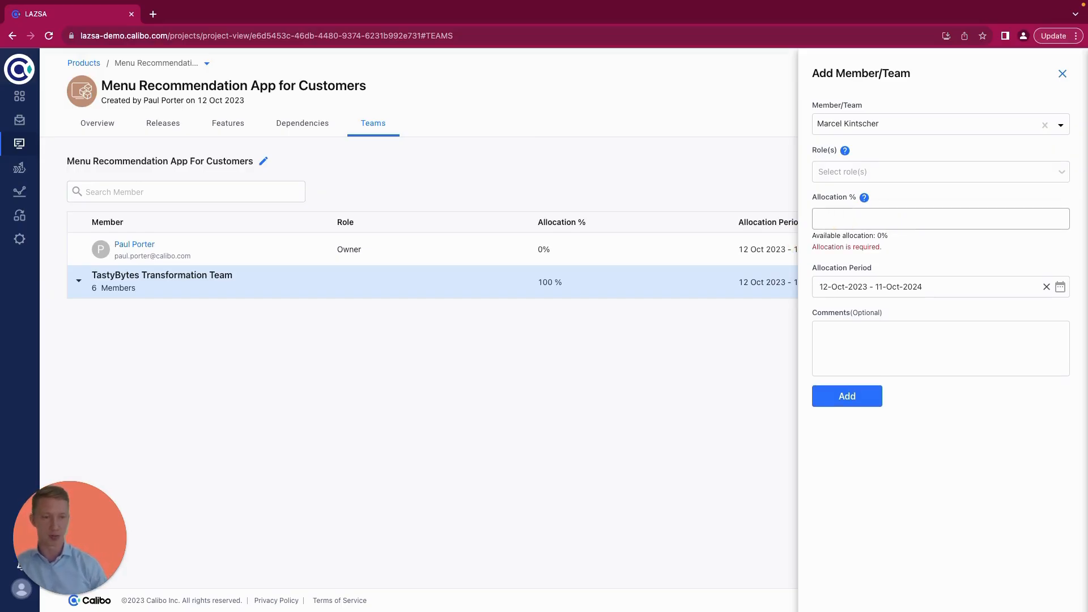
pyautogui.click(948, 251)
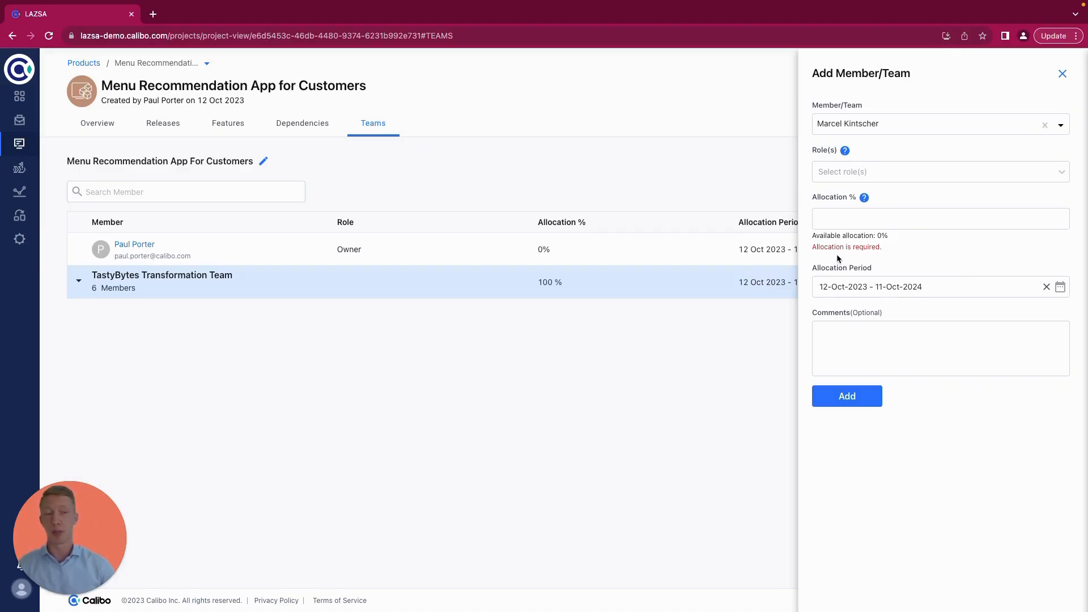
pyautogui.click(1064, 75)
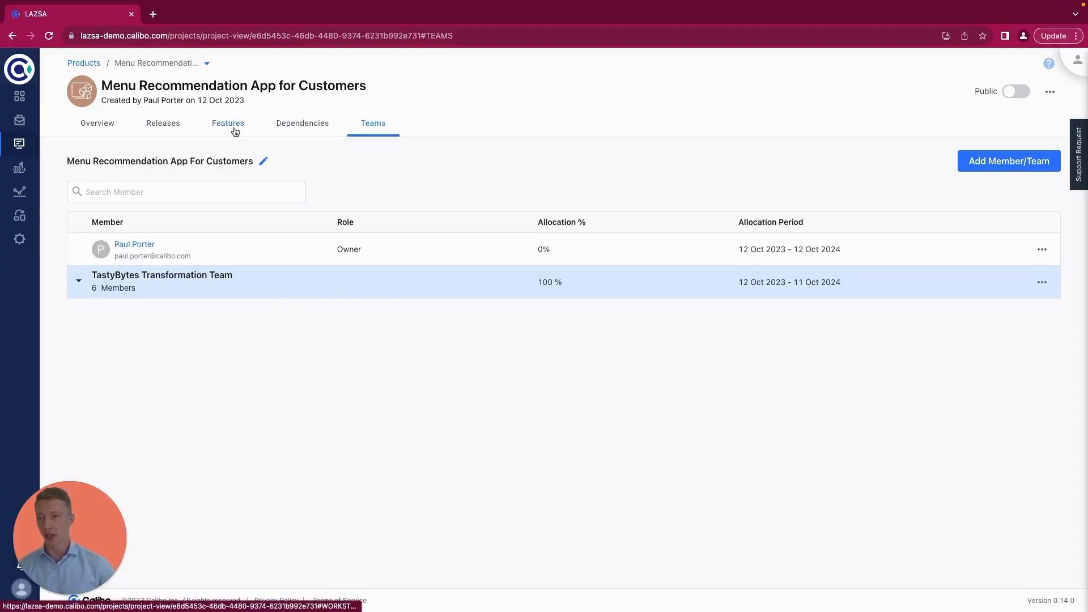
# Add a dependency on the Sales Monitoring App for Franchise Owners from the Tasty Bytes Transformation 2024 portfolio.
pyautogui.click(303, 132)
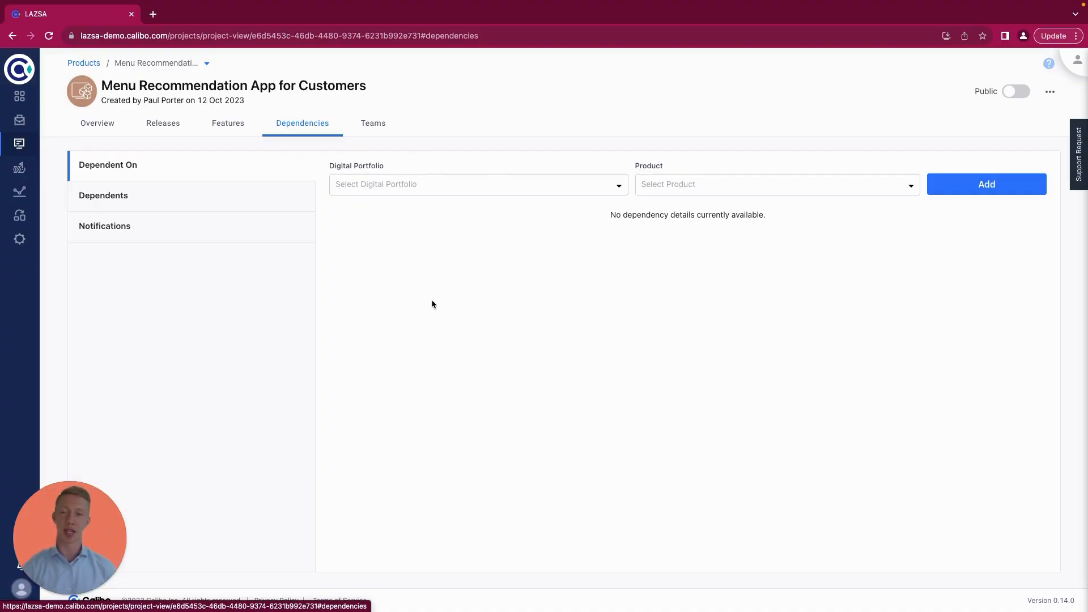
pyautogui.click(434, 191)
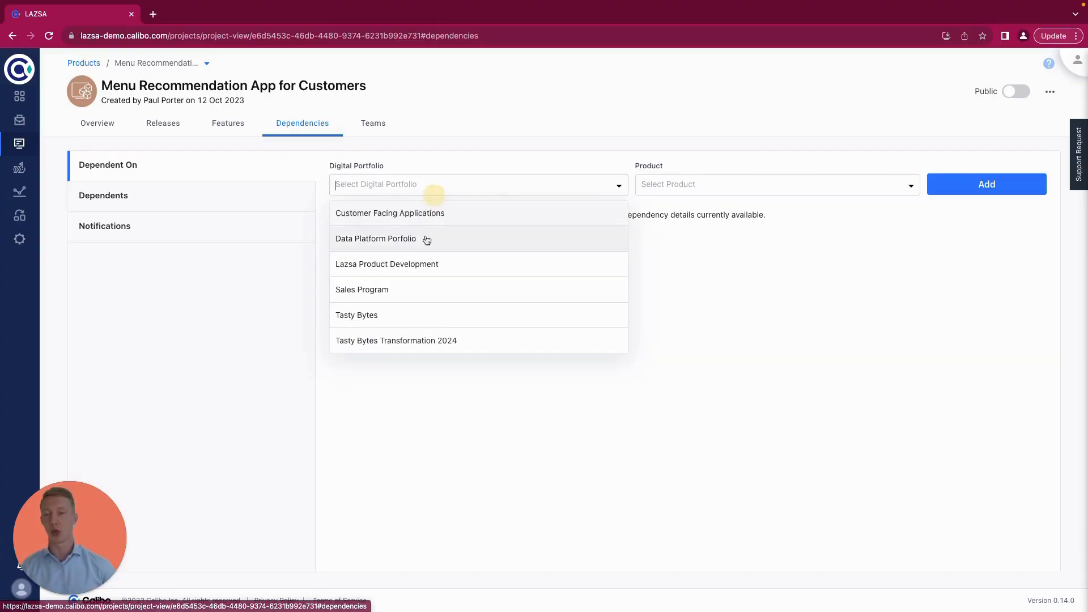
pyautogui.click(434, 342)
pyautogui.click(663, 183)
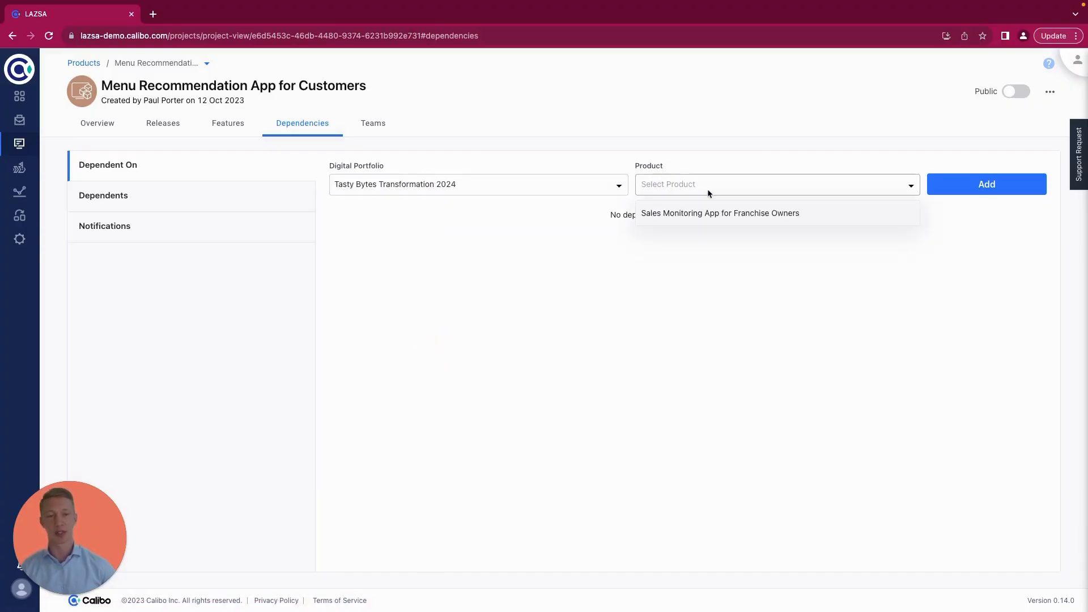
pyautogui.click(701, 215)
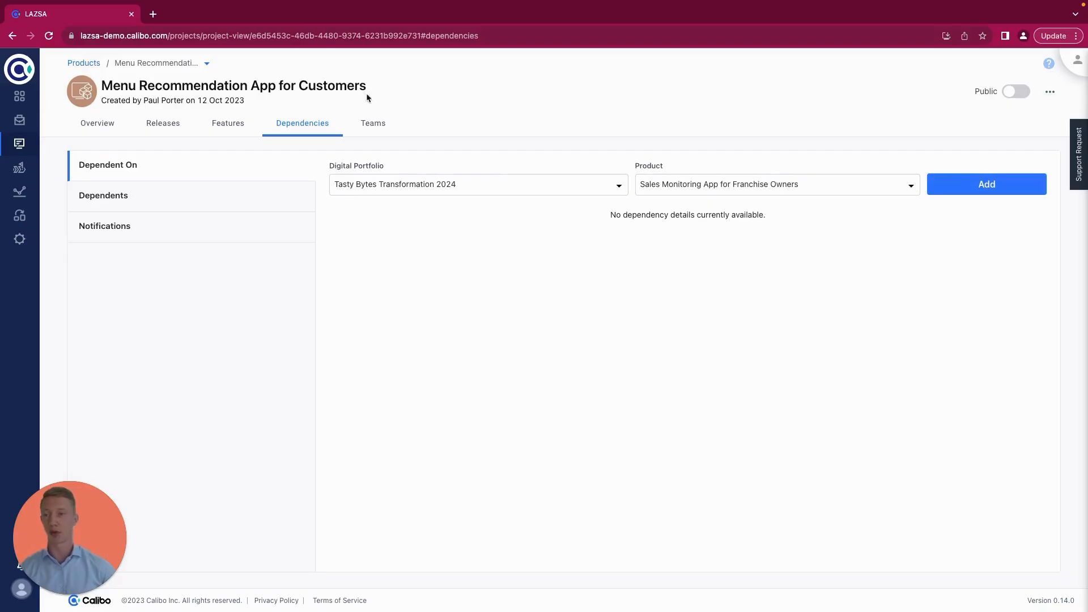
pyautogui.click(957, 194)
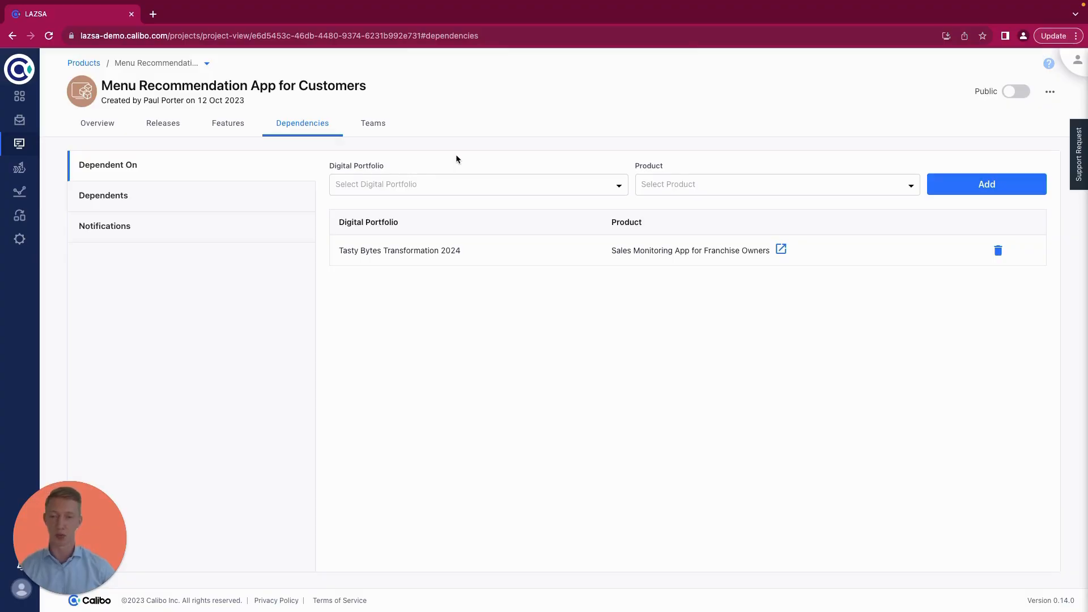
# Review the product's dependency notifications, and examine the features and releases of the linked Sales Monitoring App for Franchise Owners.
pyautogui.click(128, 230)
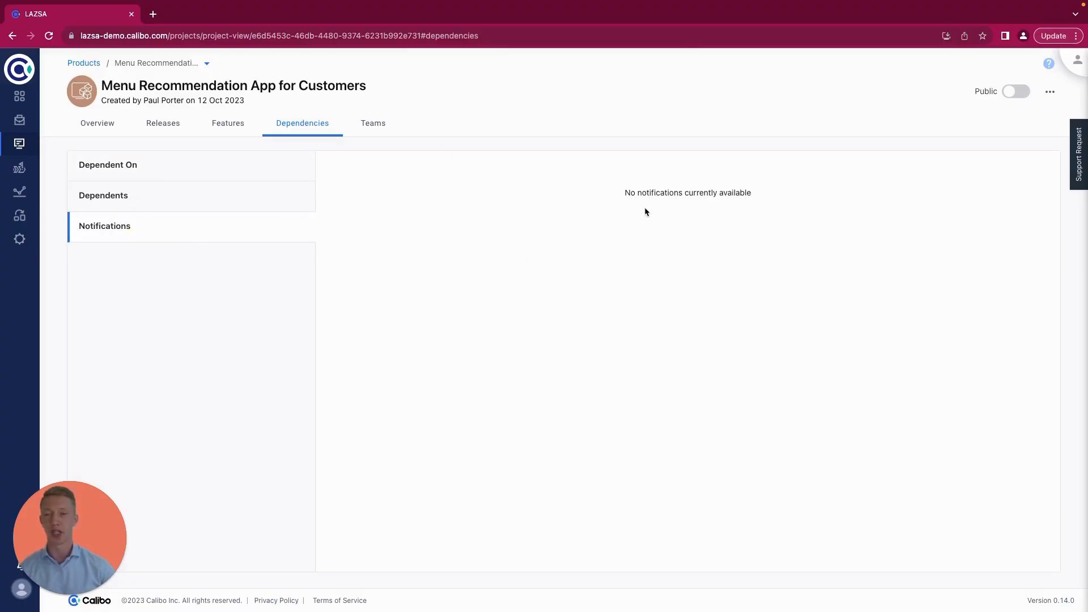
pyautogui.click(121, 168)
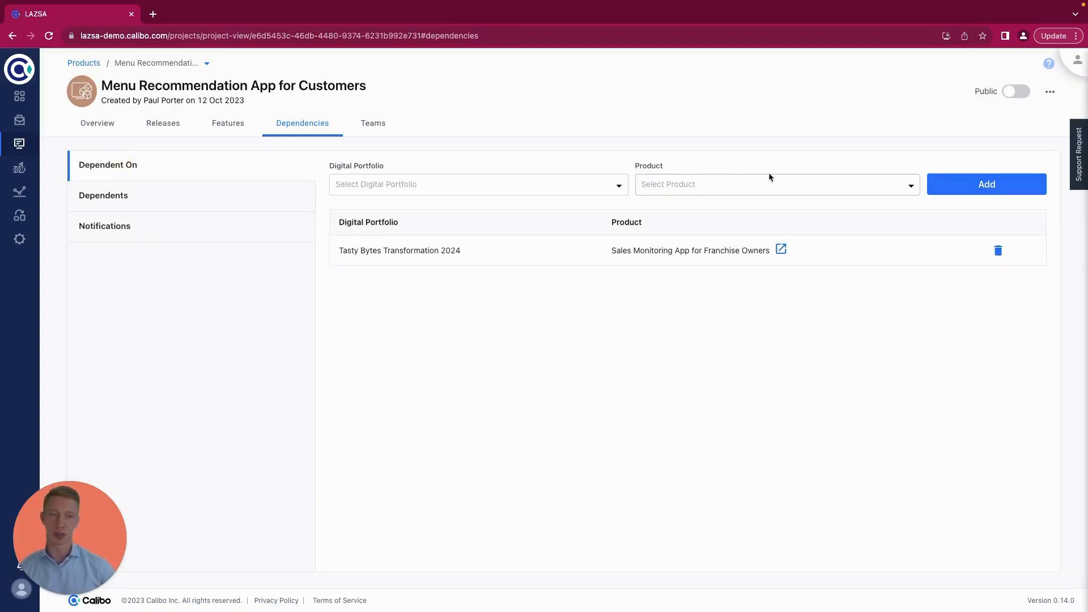
pyautogui.click(781, 250)
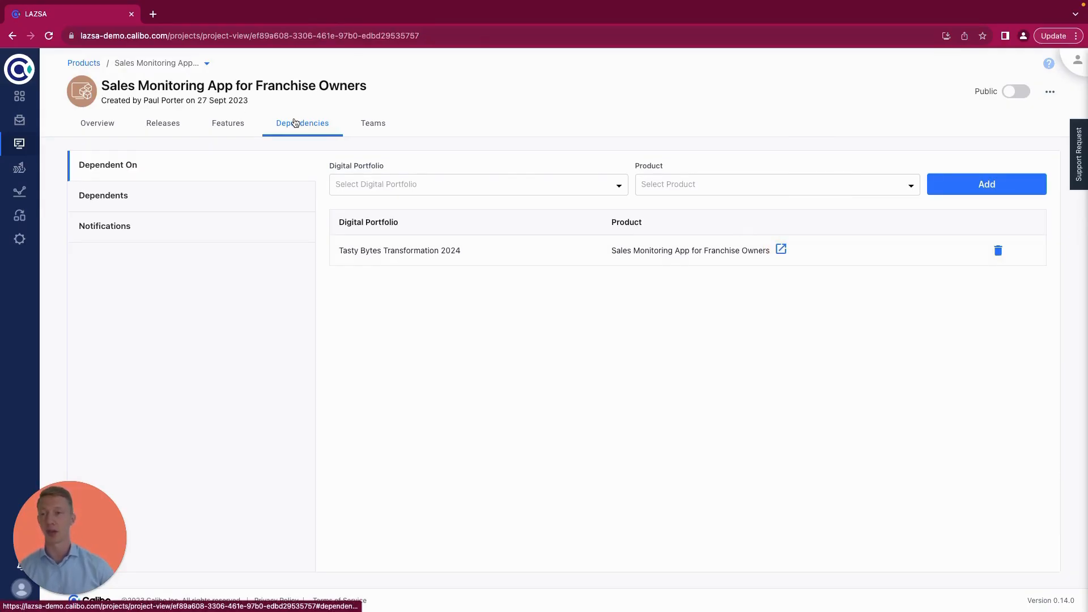
pyautogui.click(225, 124)
pyautogui.click(162, 126)
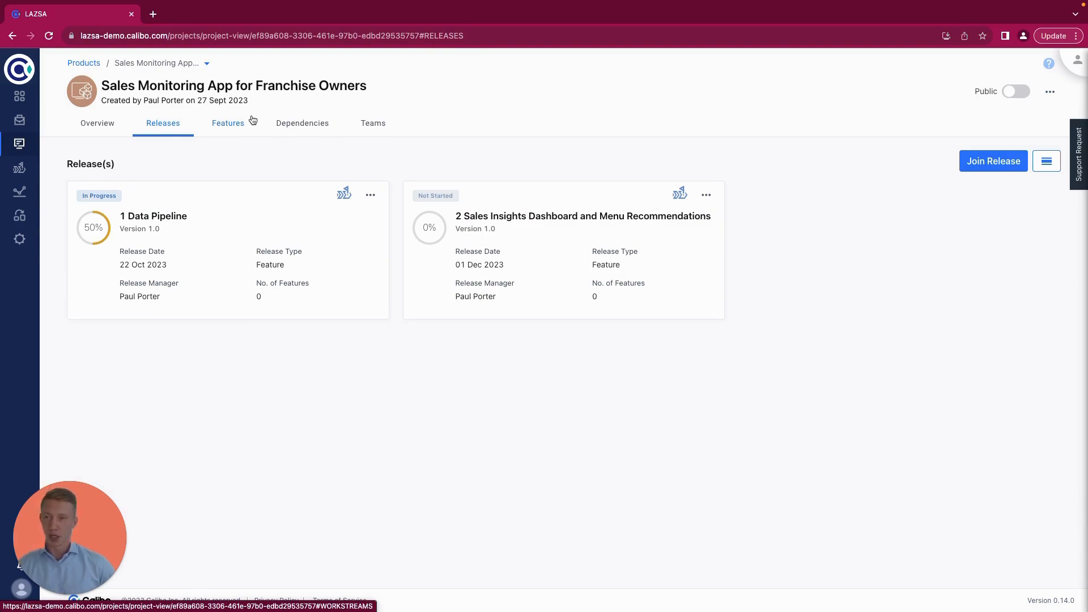
# Choose release 2 Sales Insights Dashboard and Menu Recommendations of the TastyBytes Transformation Release Train for the Menu Recommendation App for Customers to join.
pyautogui.click(207, 63)
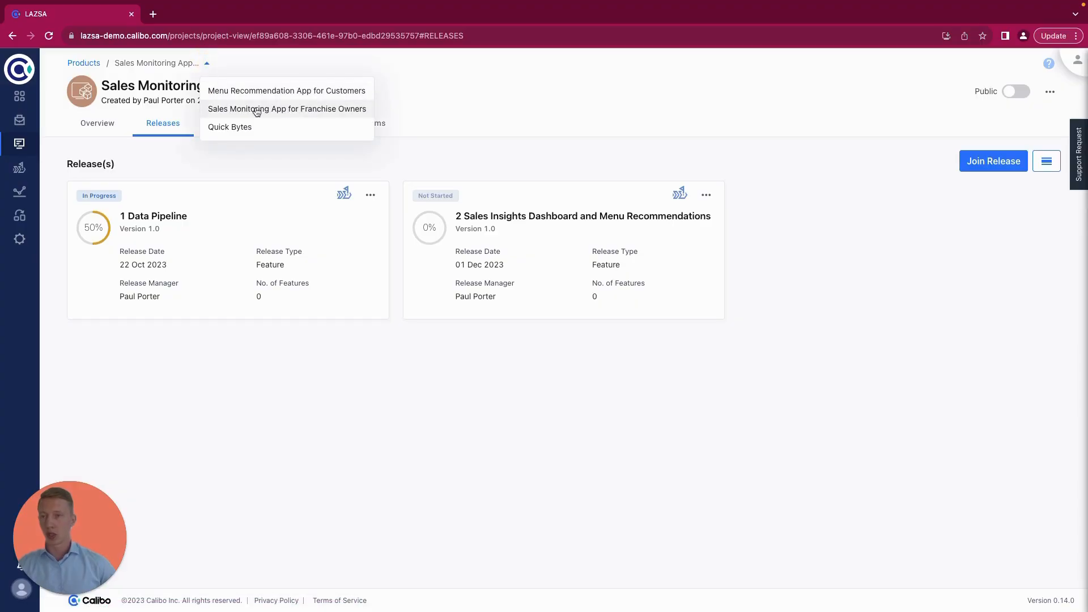
pyautogui.click(271, 93)
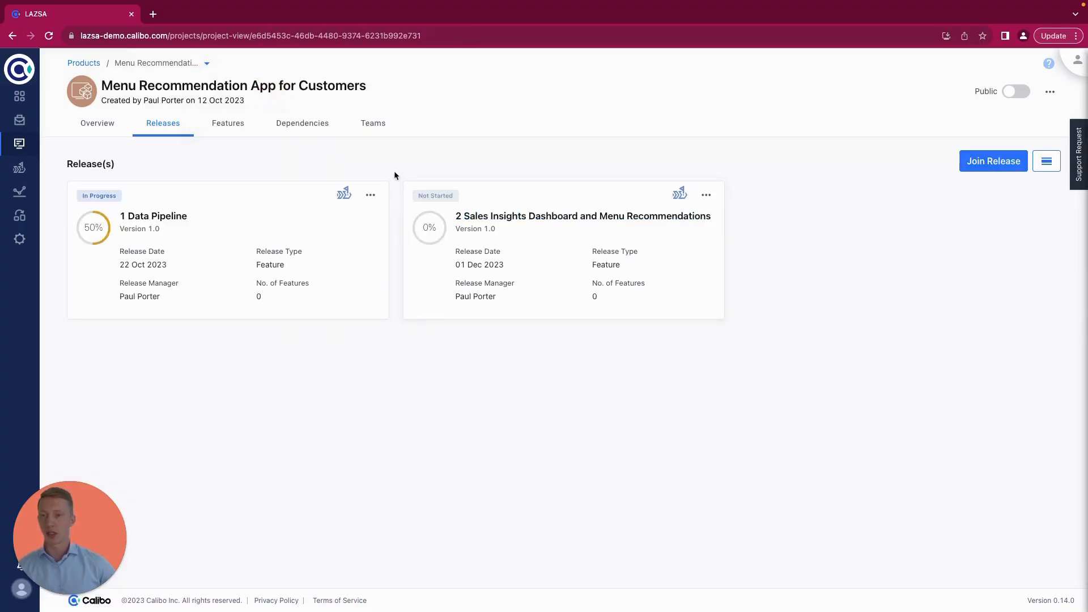
pyautogui.click(111, 125)
pyautogui.click(157, 127)
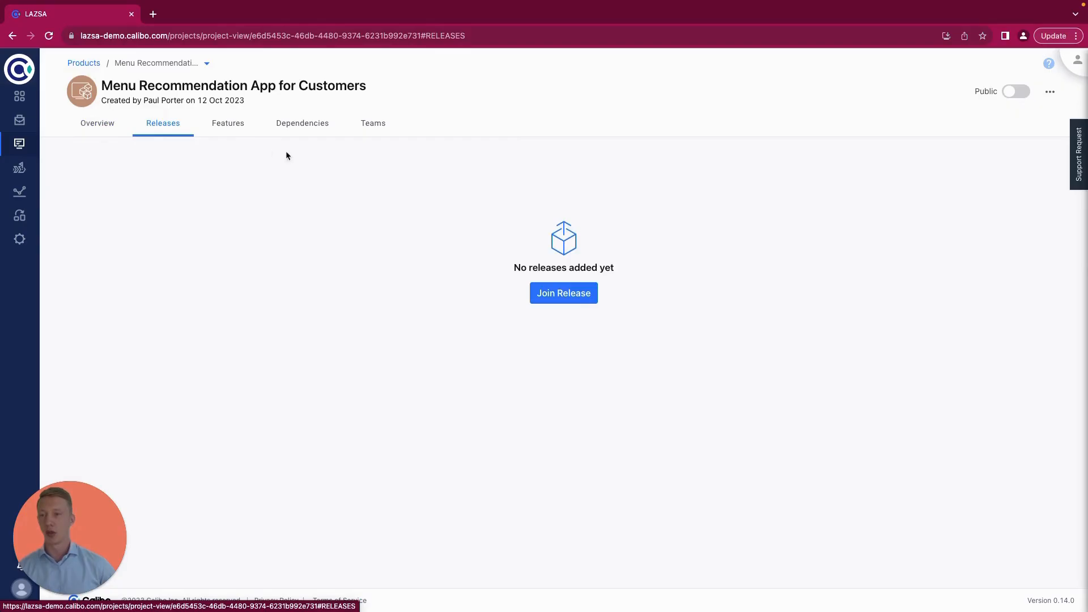
pyautogui.click(546, 299)
pyautogui.click(413, 229)
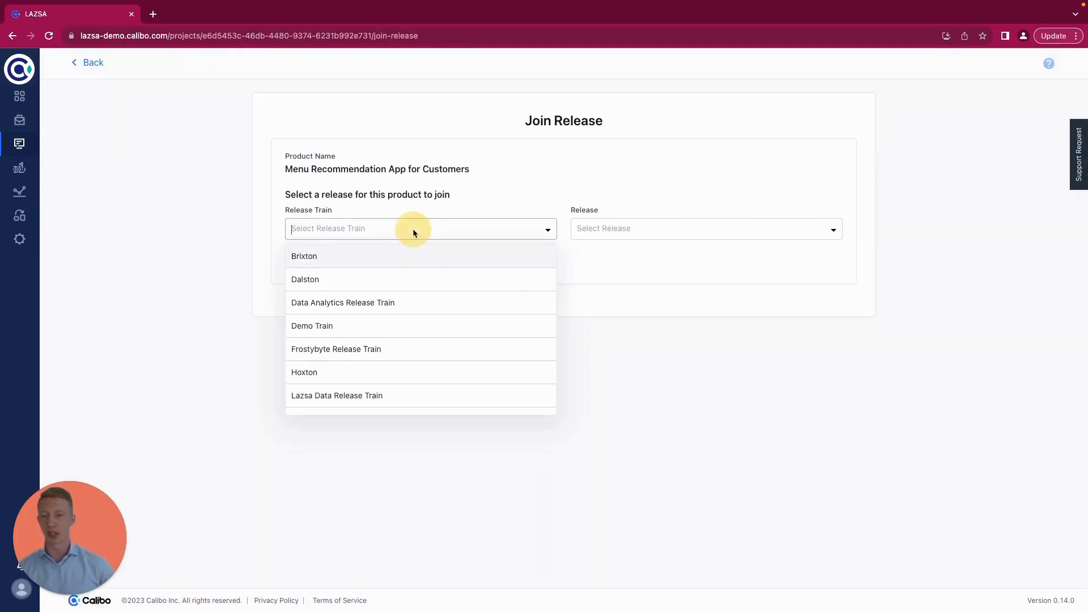
pyautogui.scroll(-3, 397, 371)
pyautogui.click(374, 399)
pyautogui.click(620, 233)
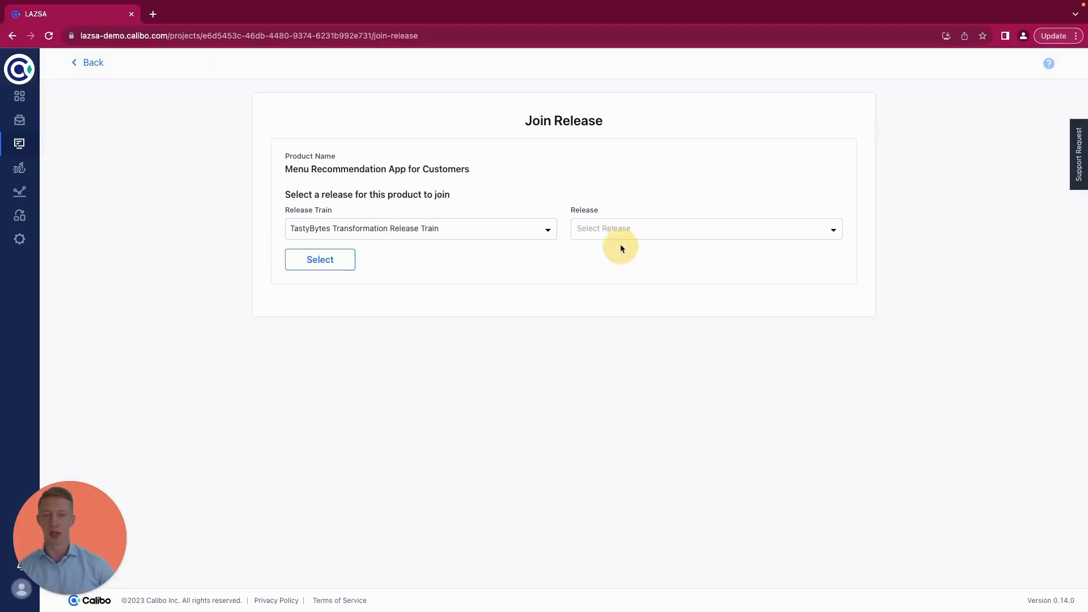
pyautogui.click(624, 282)
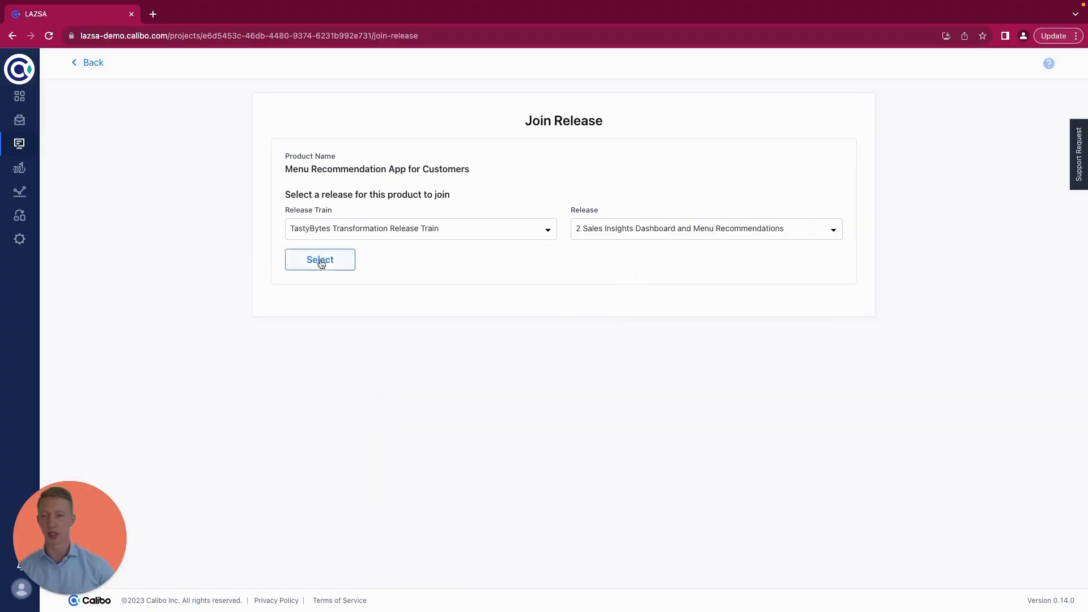
pyautogui.click(328, 262)
# Assign the product release manager by name, leave the optional fields empty, and join the selected release.
pyautogui.scroll(-1, 299, 381)
pyautogui.click(297, 377)
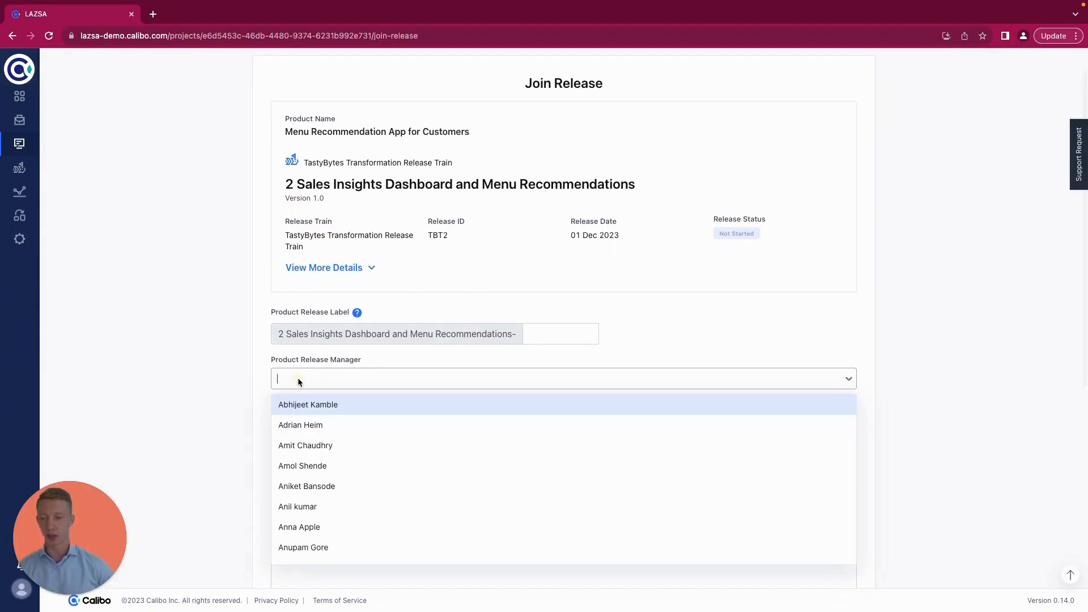
pyautogui.write('paul')
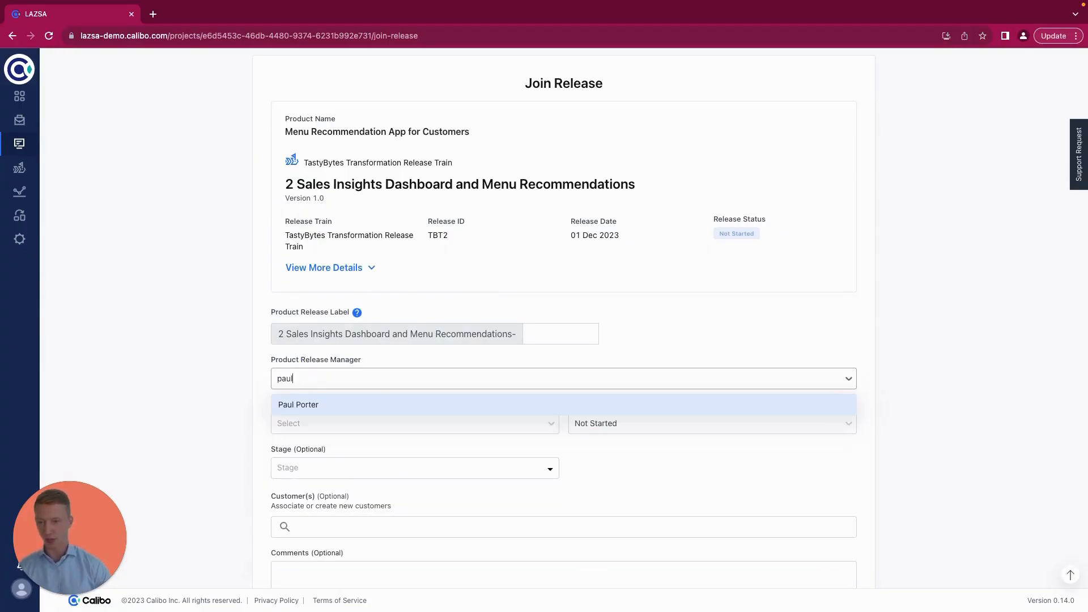
pyautogui.press('Return')
pyautogui.scroll(-2, 460, 374)
pyautogui.scroll(-5, 460, 379)
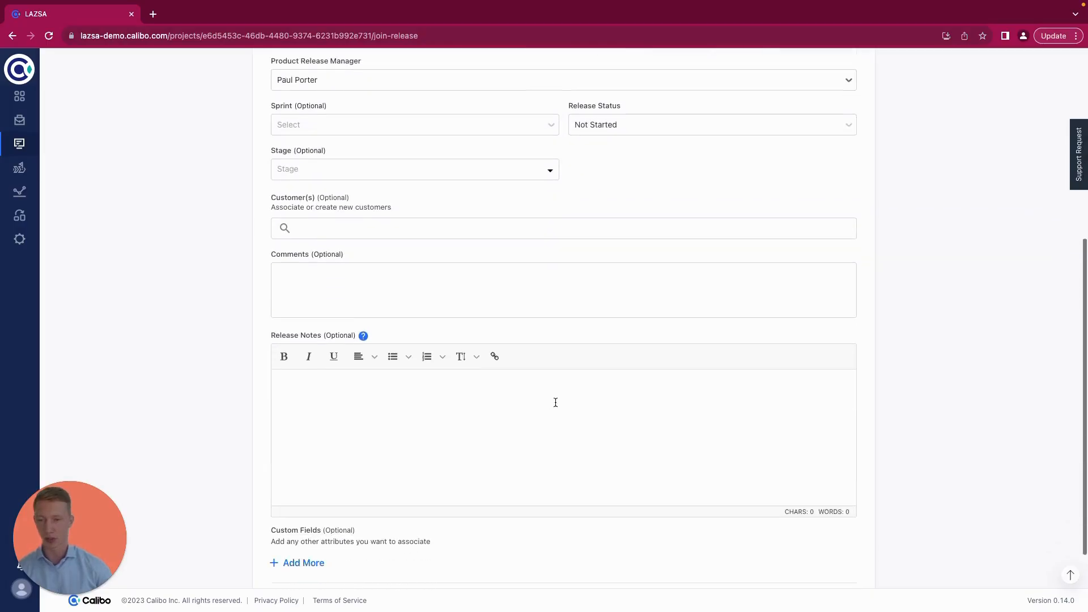
pyautogui.click(833, 550)
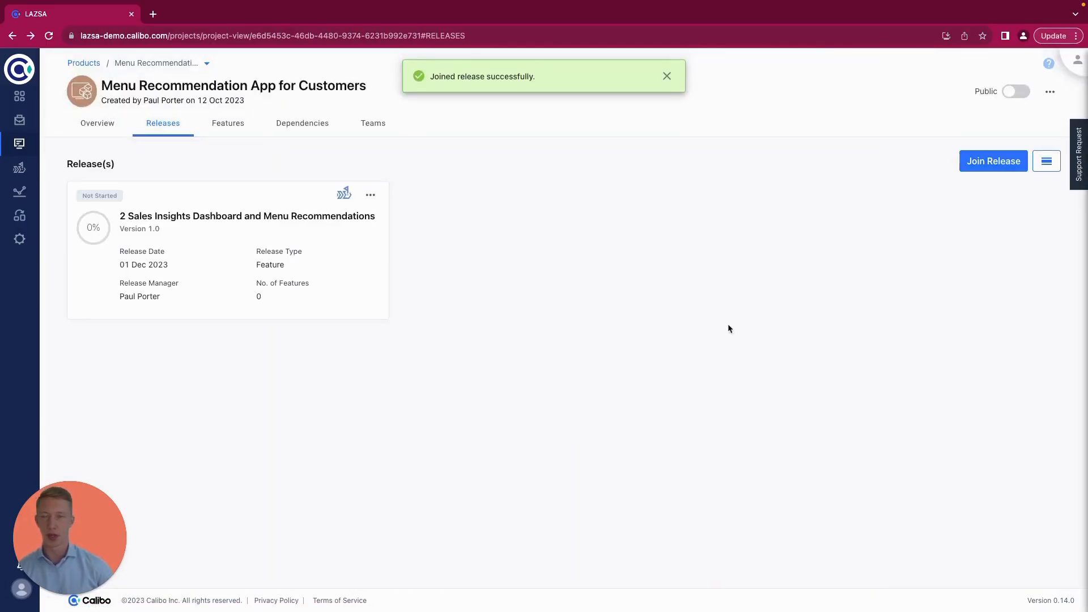
# Review the release calendar of the Sales Monitoring App for Franchise Owners, and return to its releases.
pyautogui.click(207, 63)
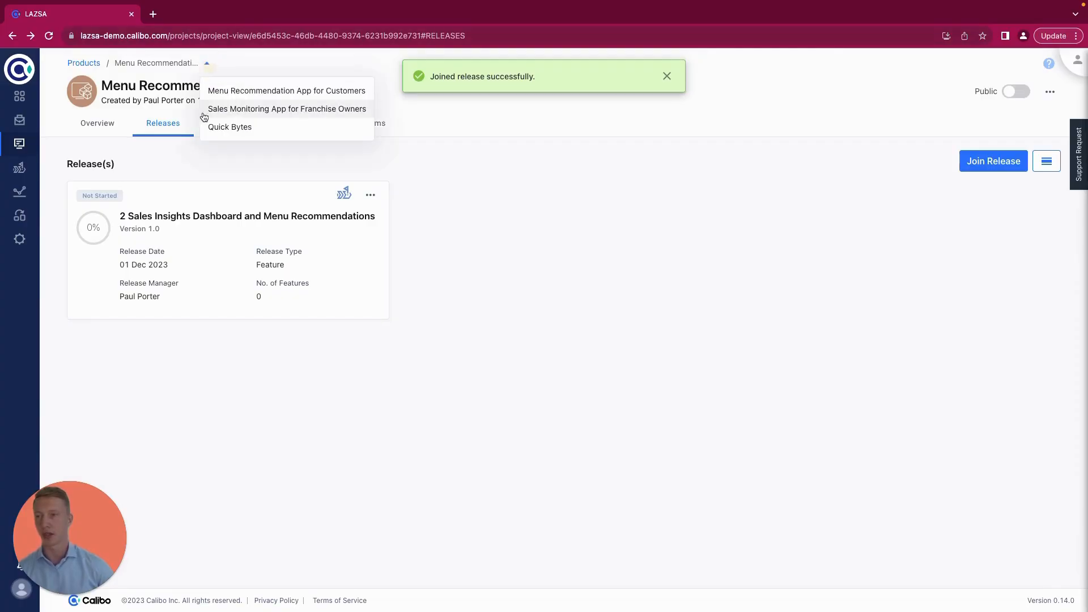
pyautogui.click(275, 116)
pyautogui.click(100, 123)
pyautogui.click(150, 124)
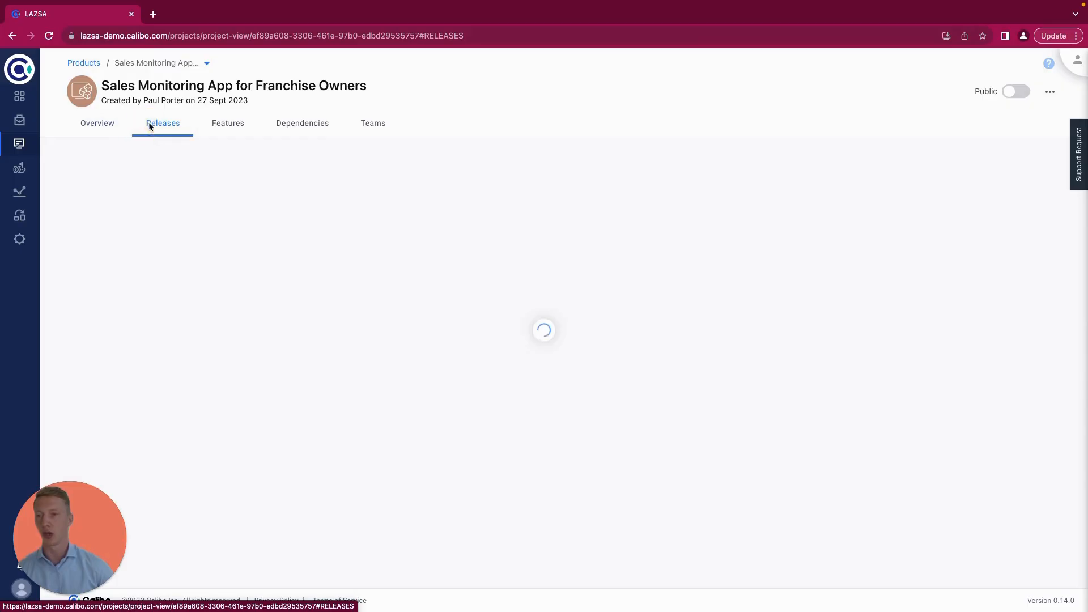
pyautogui.click(1047, 159)
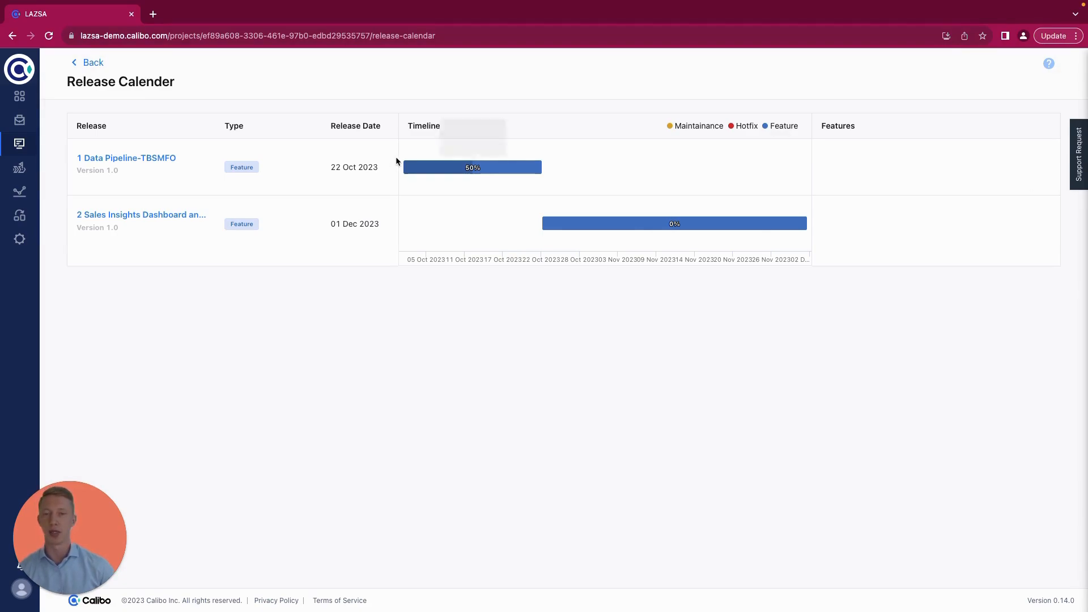
pyautogui.click(95, 63)
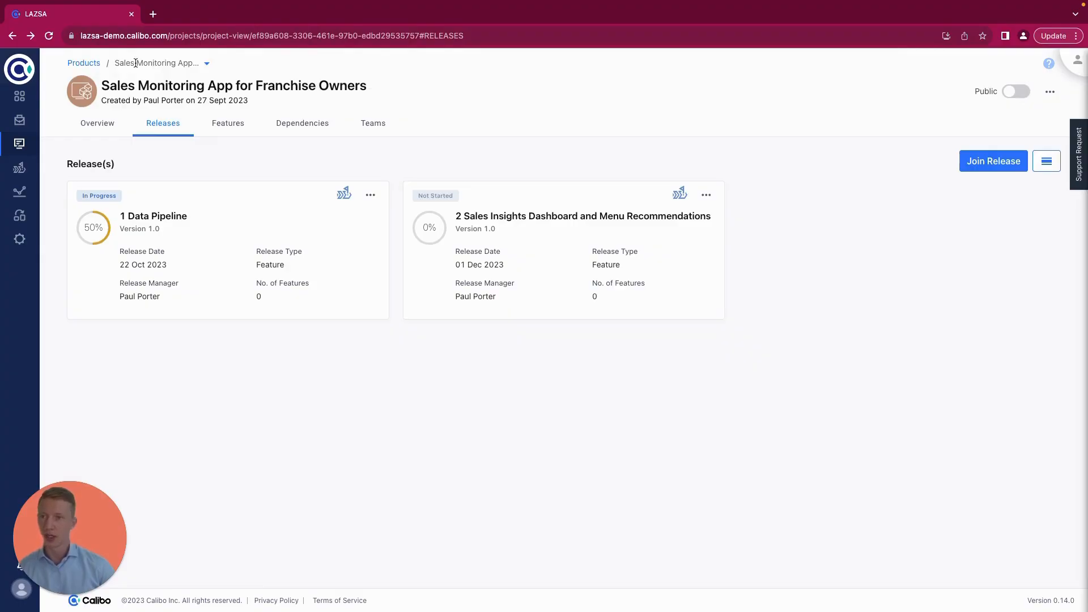
# Open the Define stage of the Data Exploration_Flow feature in the Sales Monitoring App for Franchise Owners.
pyautogui.click(239, 131)
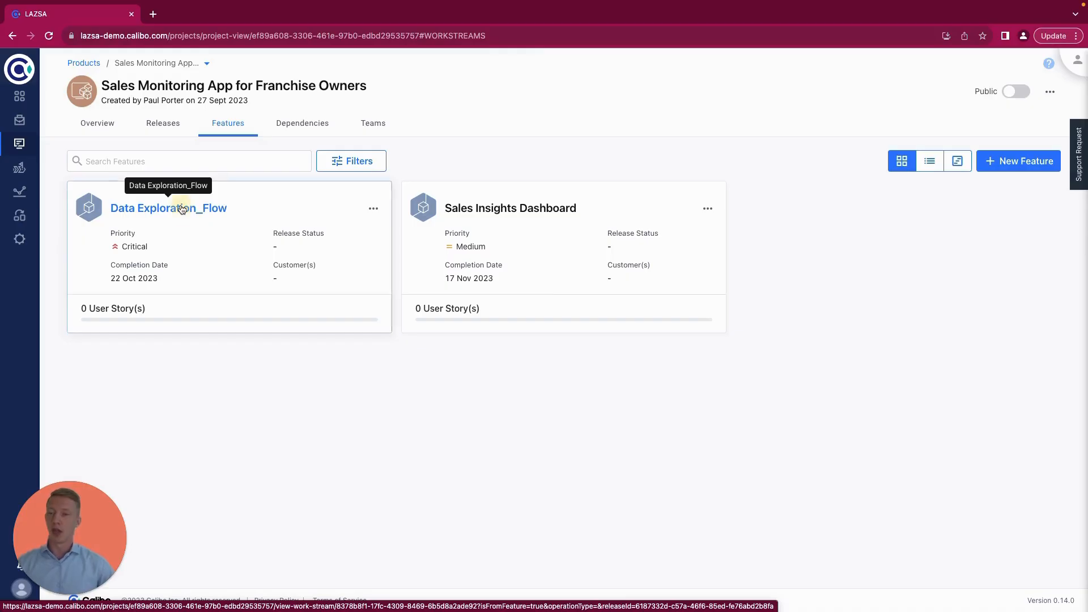
pyautogui.click(182, 208)
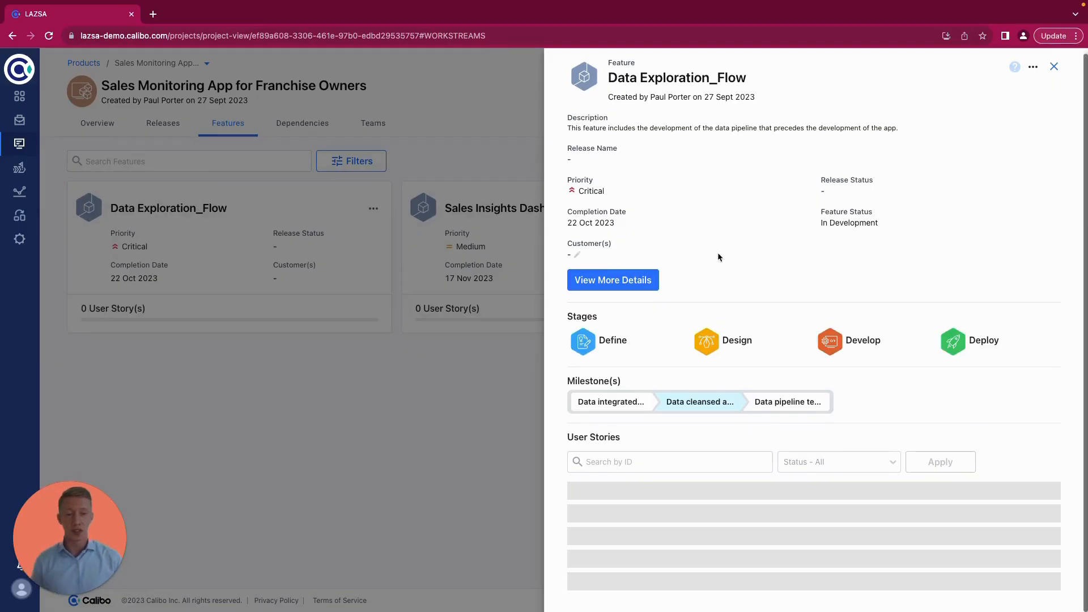
pyautogui.click(584, 346)
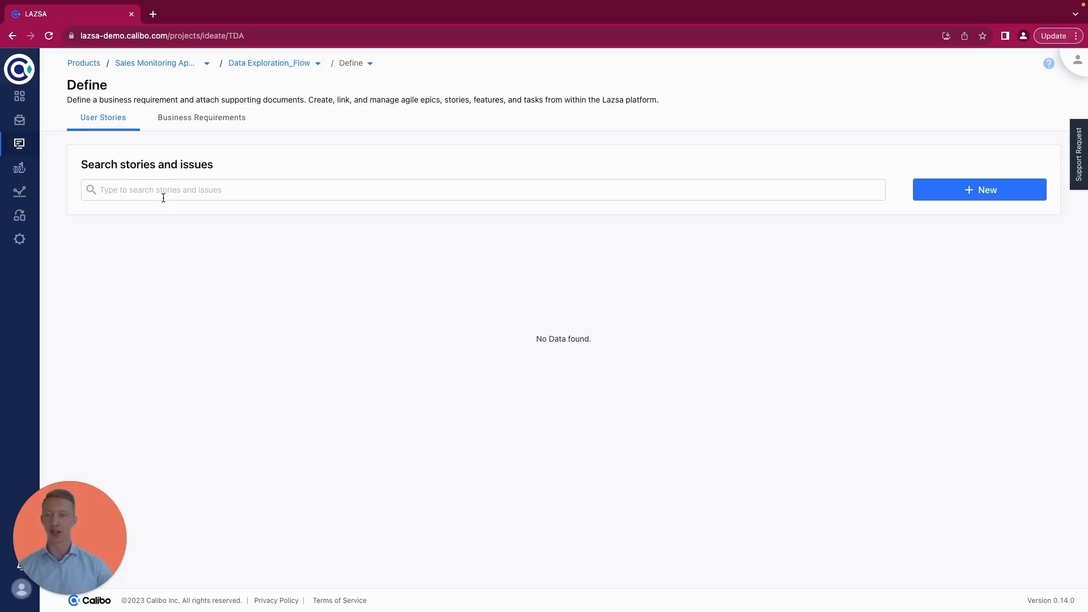
# Search the stories and issues for TDA-1, and add the TastyBytes Data Exploration story to the feature.
pyautogui.click(187, 194)
pyautogui.write('TDA-1')
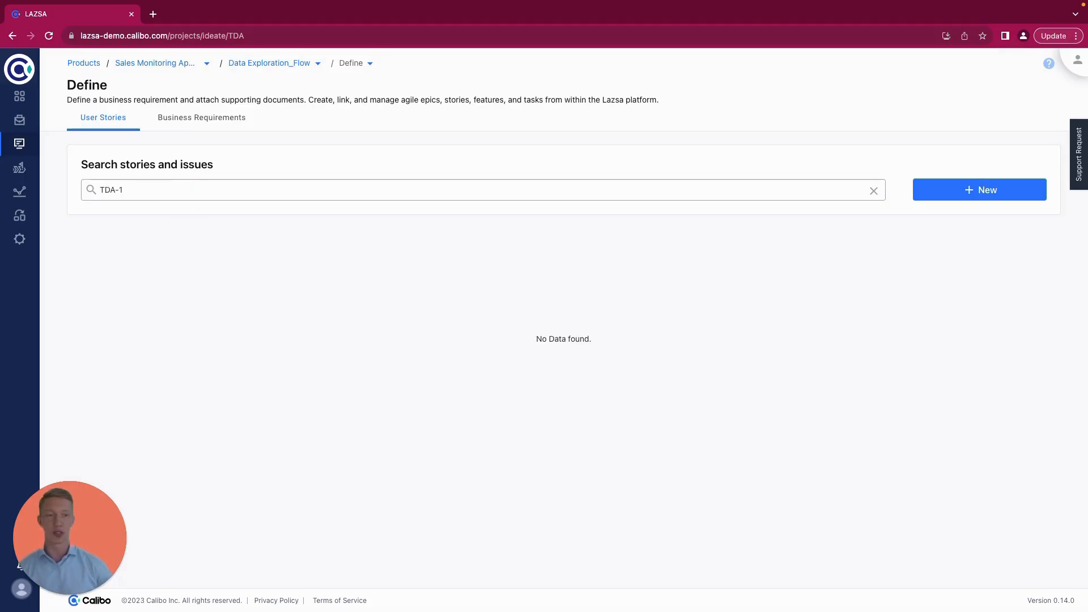
pyautogui.moveTo(165, 217)
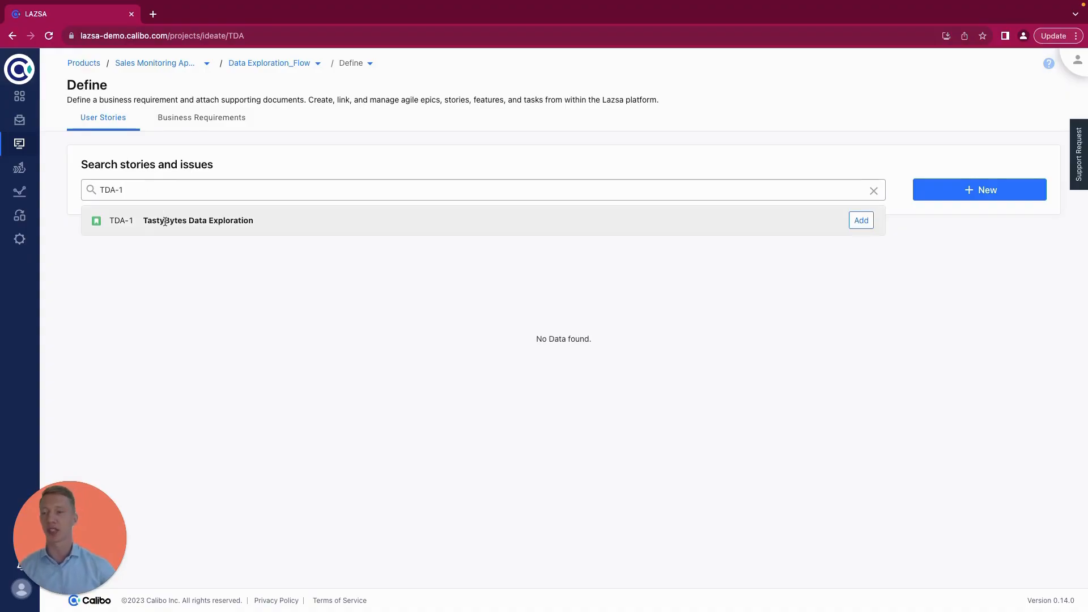
pyautogui.click(862, 220)
pyautogui.click(862, 221)
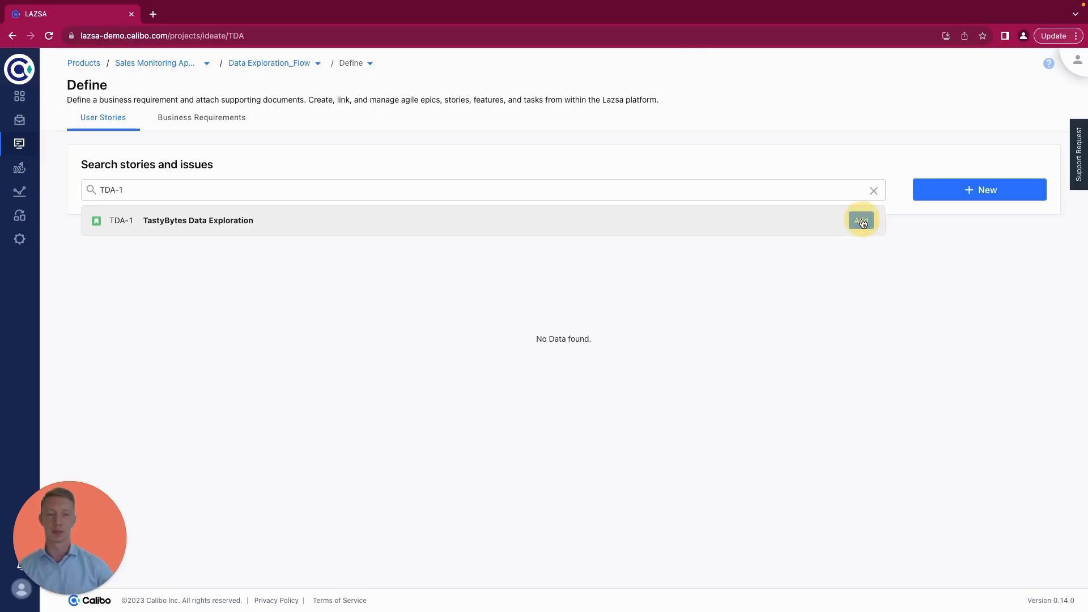